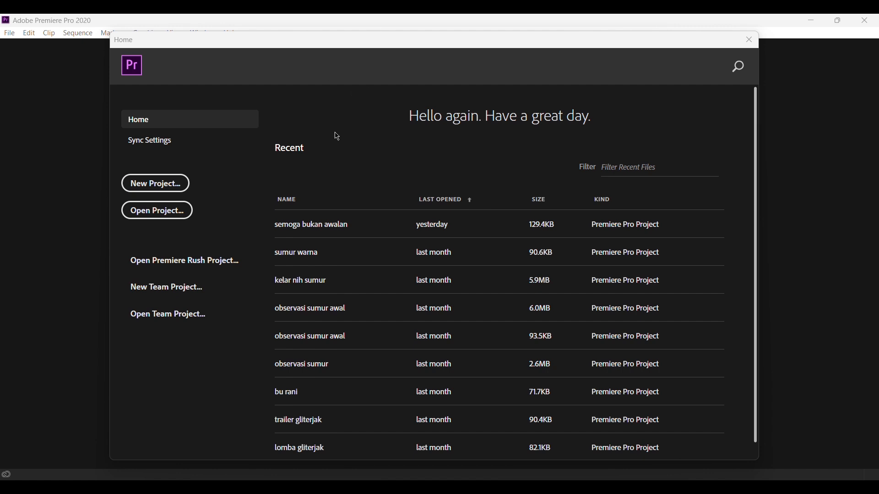
- Create a new project named Premiere Pro, with the Downloads folder as its location
click(167, 190)
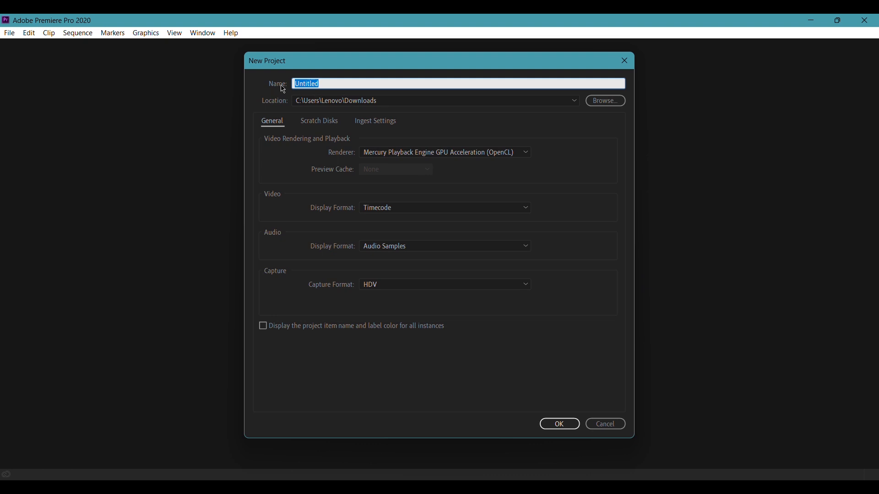
click(327, 82)
drag(340, 81, 267, 83)
text(Premiere Pro)
click(610, 108)
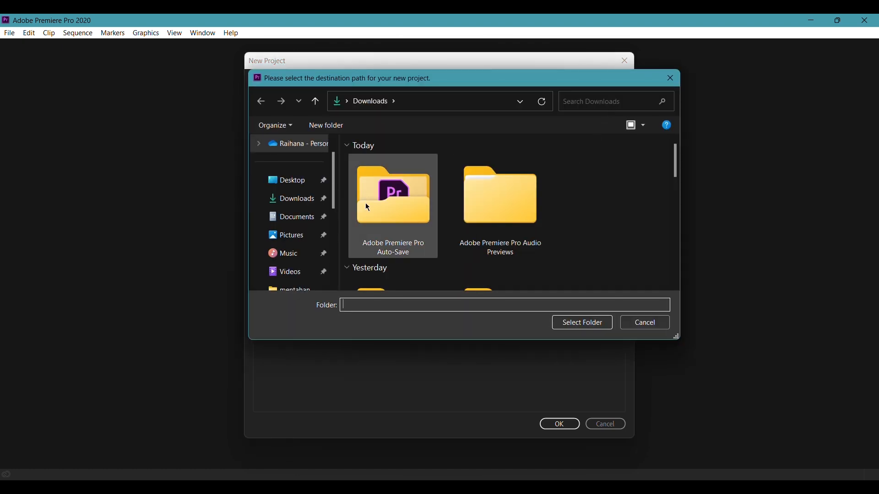
click(310, 200)
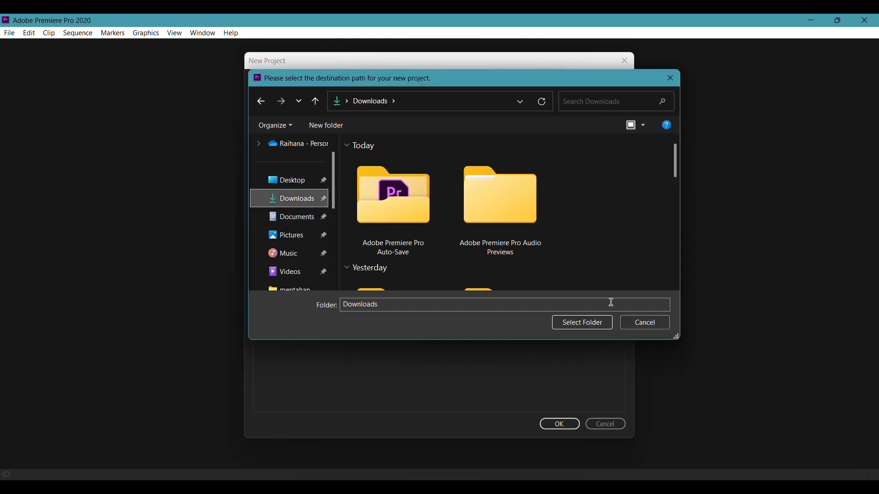
click(594, 330)
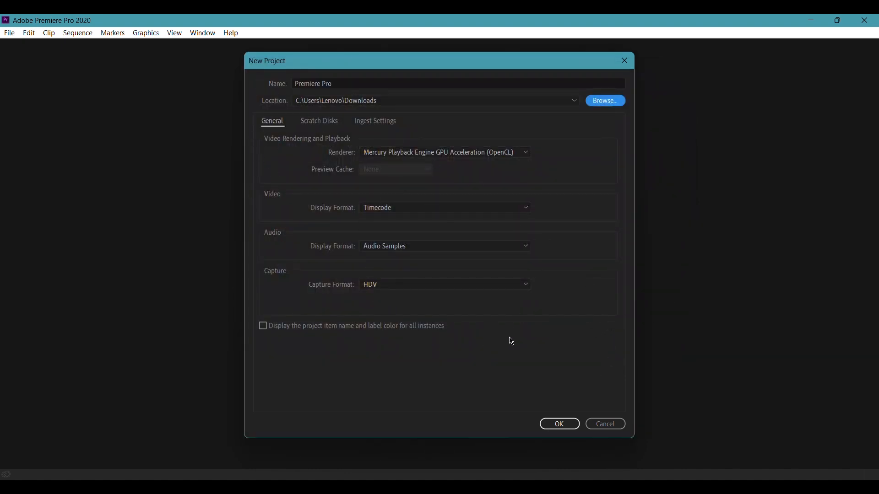
click(560, 427)
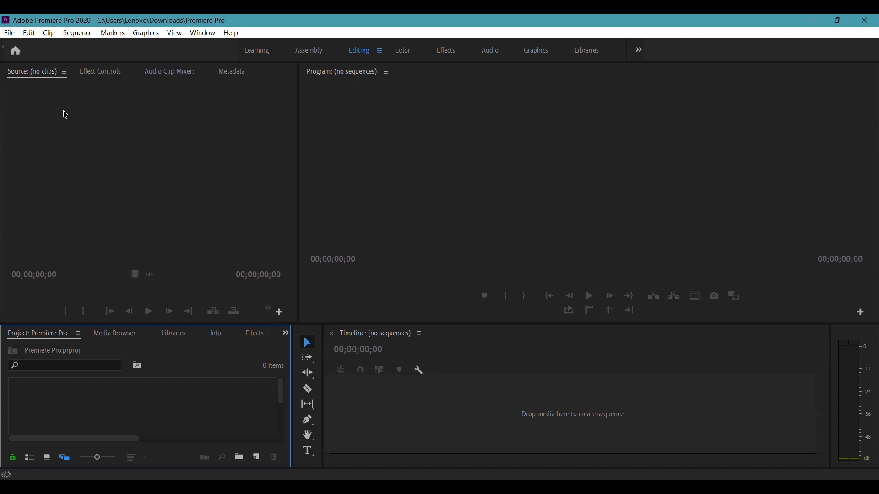
- Create a new sequence named Video 1 from the ARRI 1080p 29.97 preset
click(11, 34)
mouse_move(31, 46)
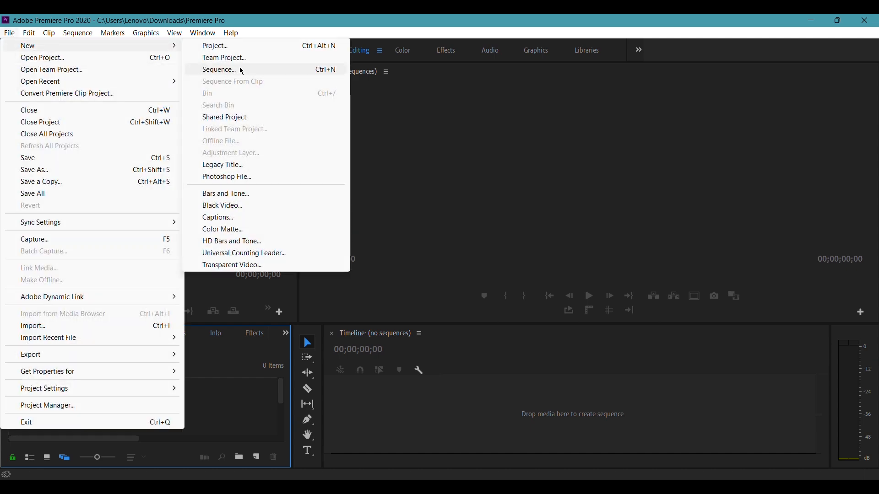
click(242, 71)
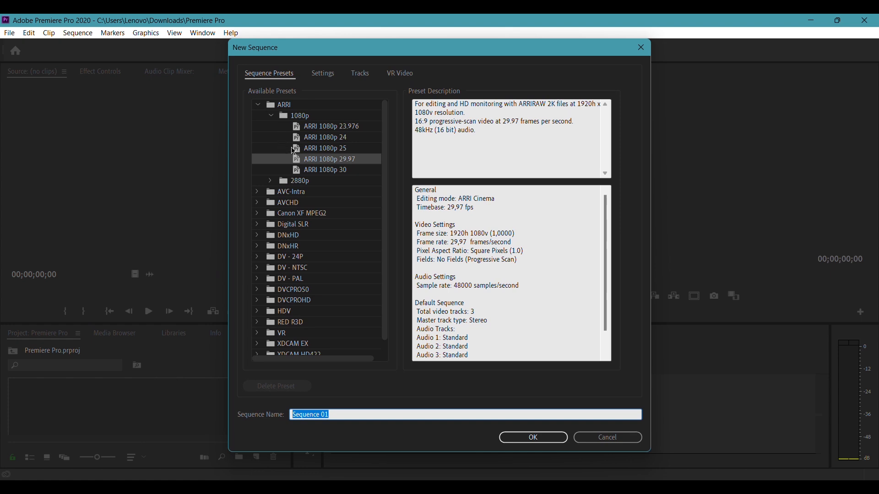
click(336, 160)
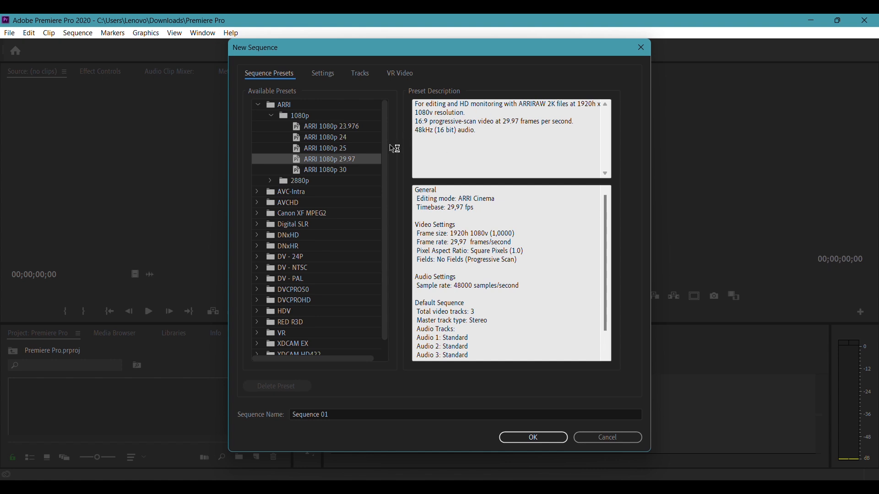
click(324, 75)
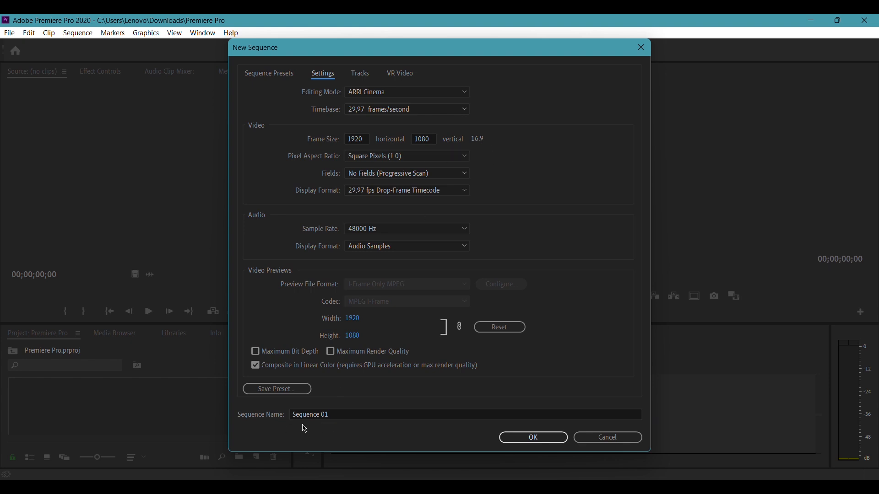
click(333, 414)
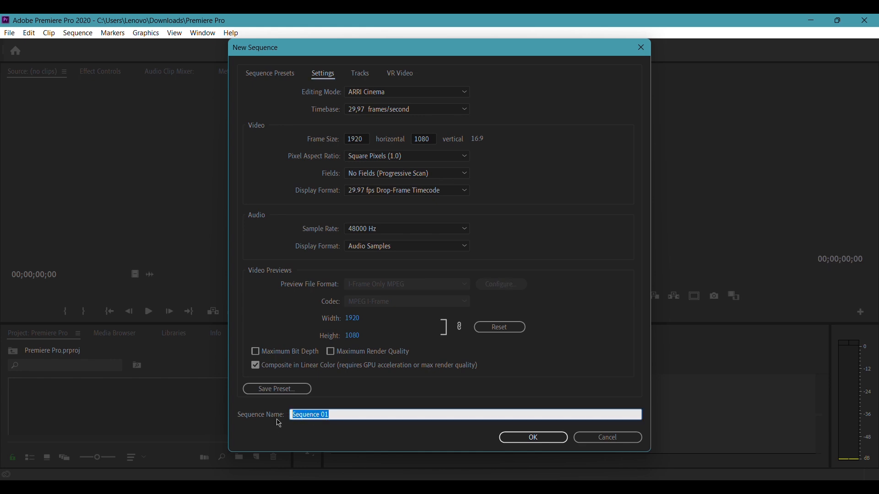
text(Video 1)
click(545, 438)
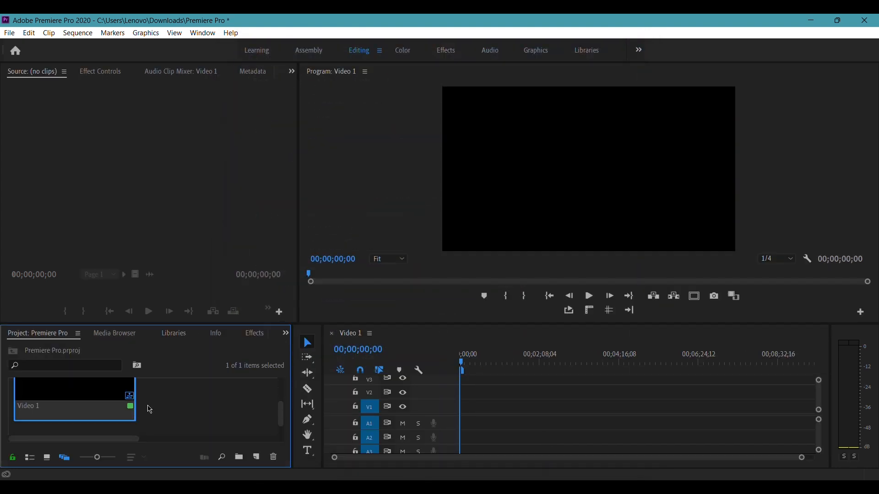
- Import the video clip MVI_0017 into the project
click(186, 409)
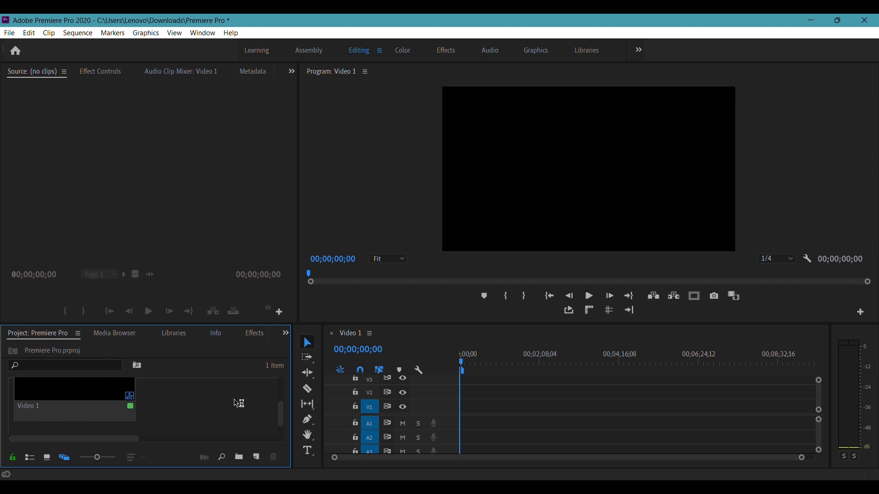
right_click(220, 407)
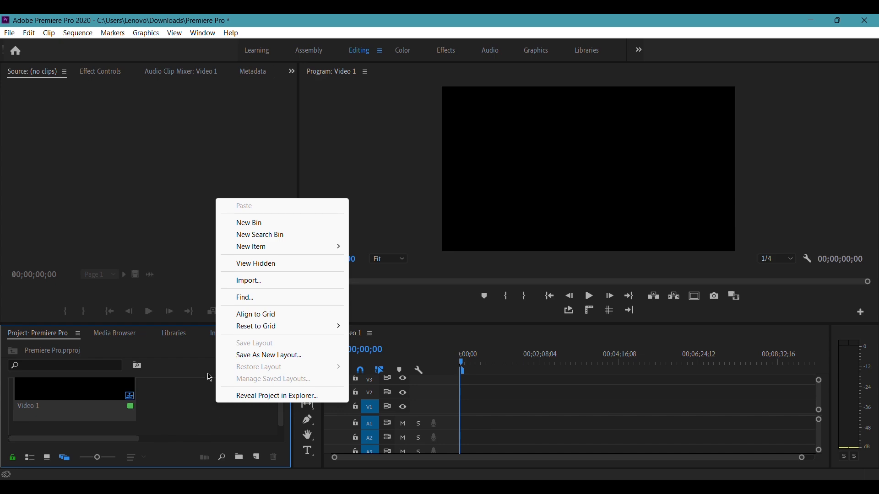
click(287, 280)
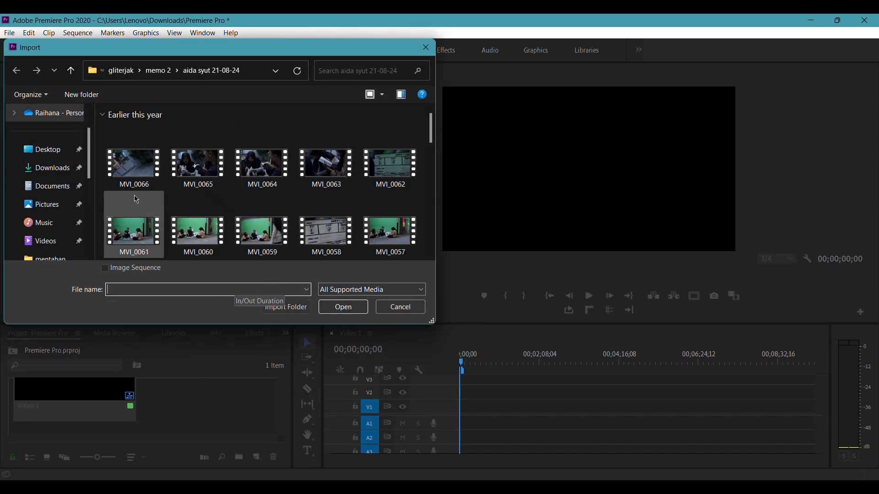
scroll(264, 220, down, 5)
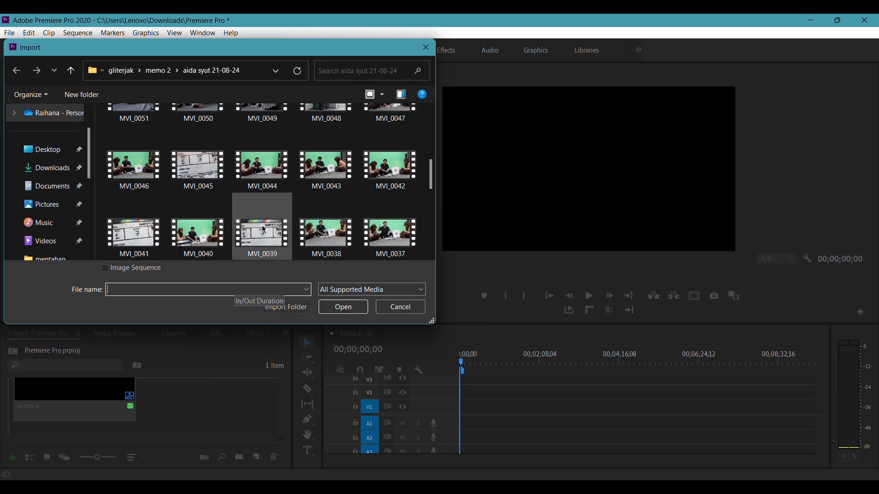
scroll(264, 231, down, 10)
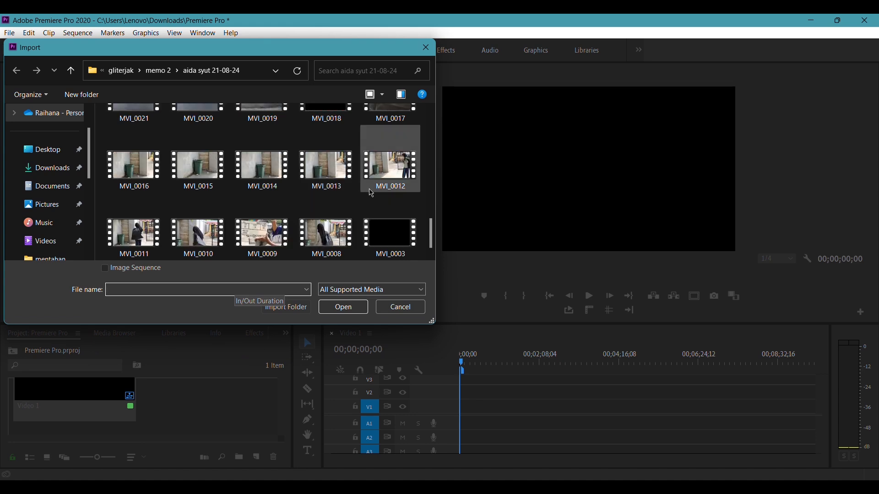
scroll(372, 193, up, 2)
click(388, 185)
click(349, 309)
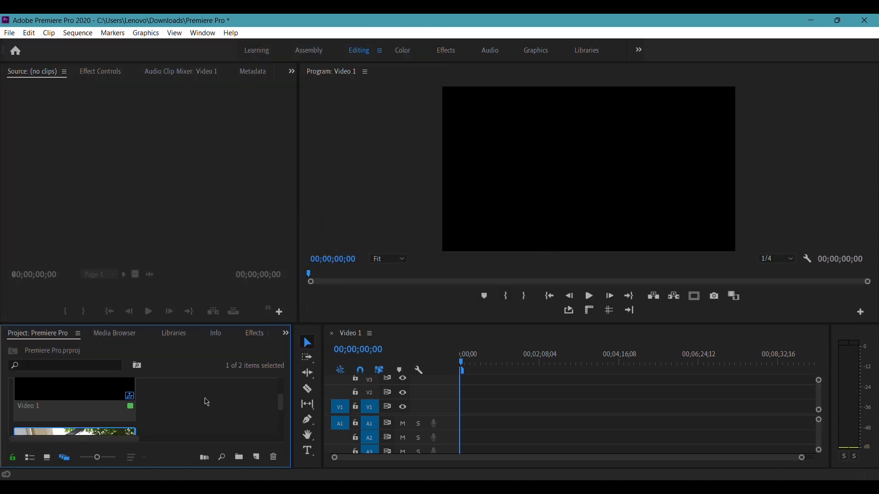
- Import the video clip MVI_0011 into the project as another item
click(7, 34)
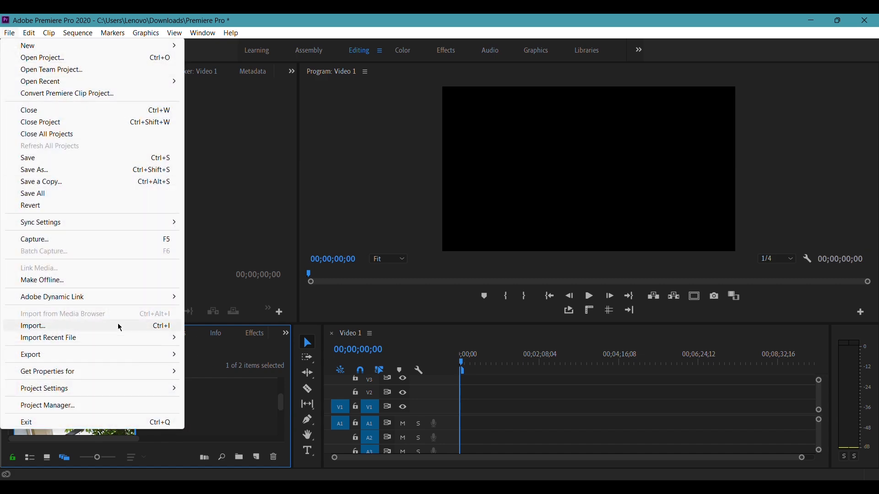
click(119, 326)
scroll(325, 238, down, 5)
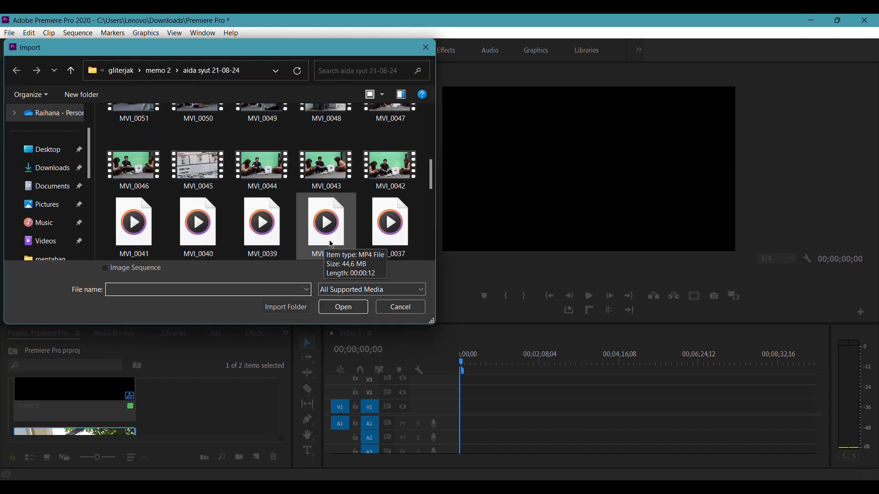
scroll(333, 243, down, 2)
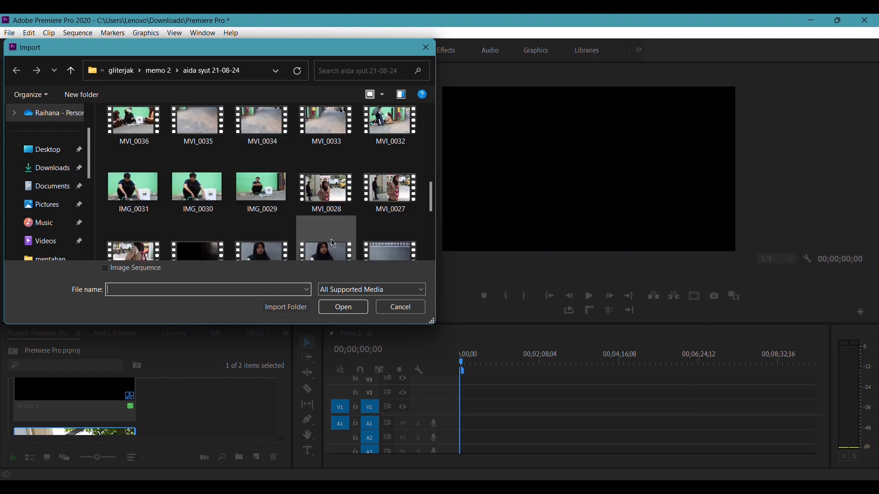
scroll(332, 242, down, 2)
scroll(333, 243, down, 5)
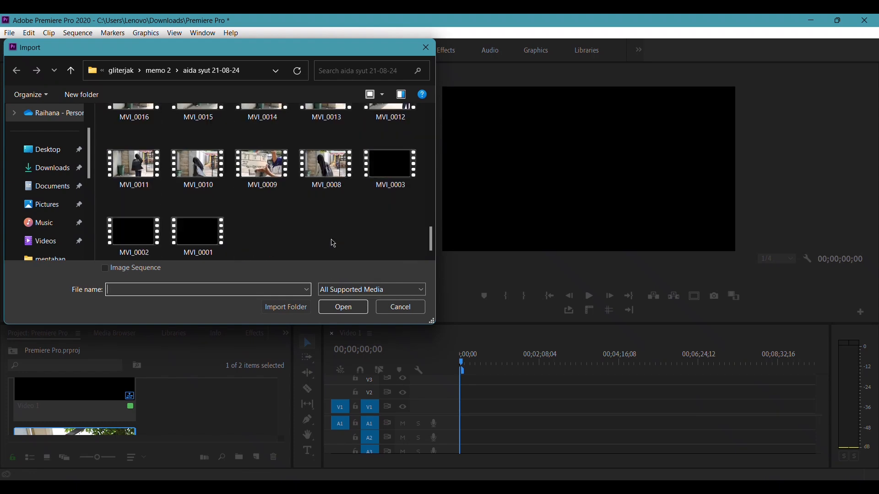
click(131, 163)
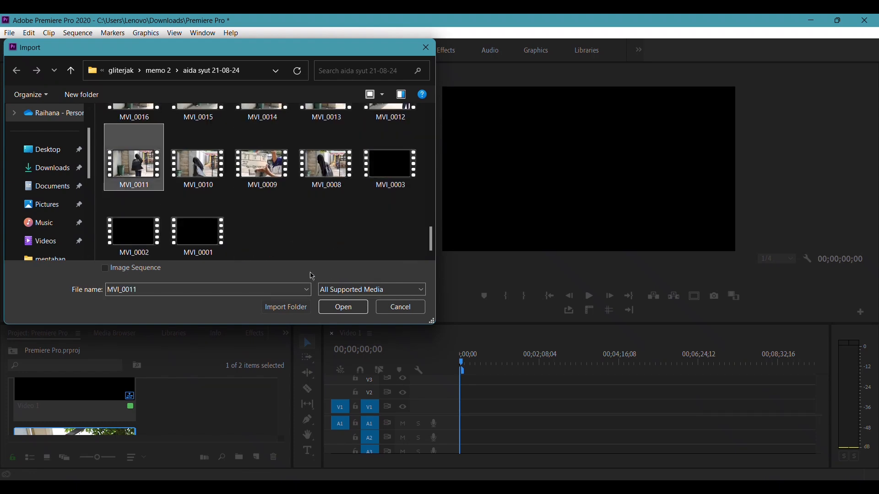
click(343, 307)
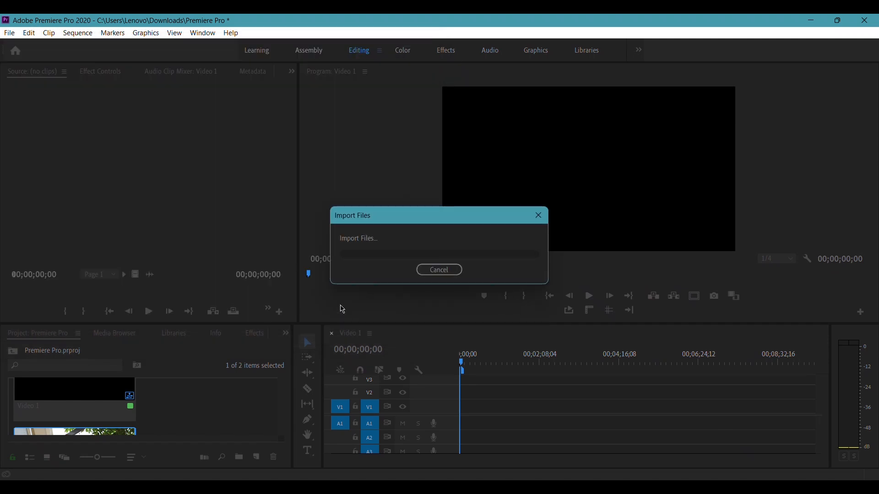
scroll(243, 408, down, 1)
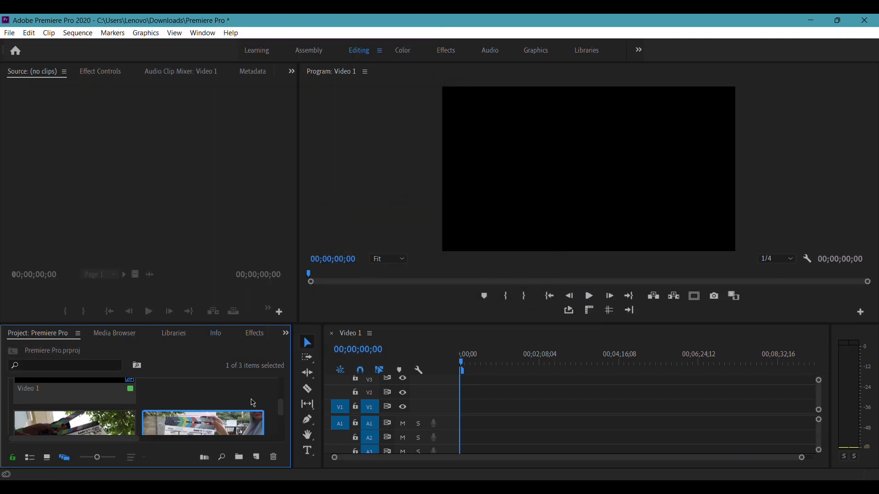
scroll(252, 402, up, 1)
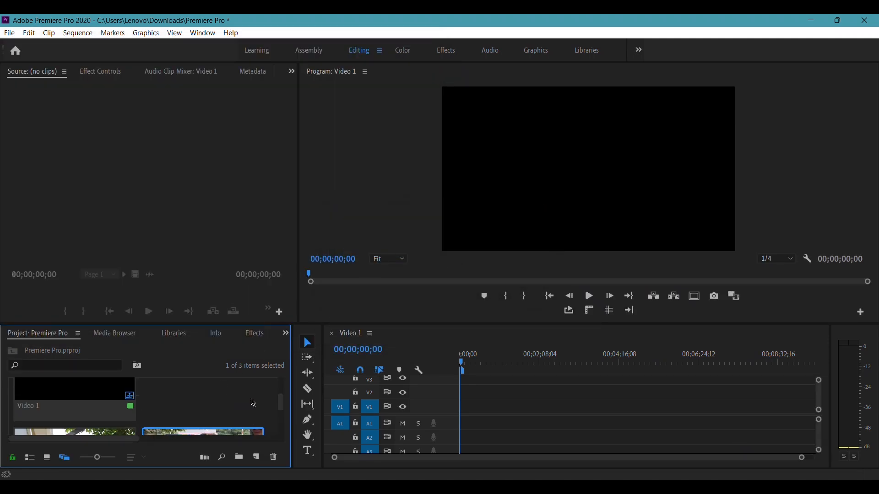
- Import the video clip MVI_0016 from the same footage folder into the project
double_click(230, 388)
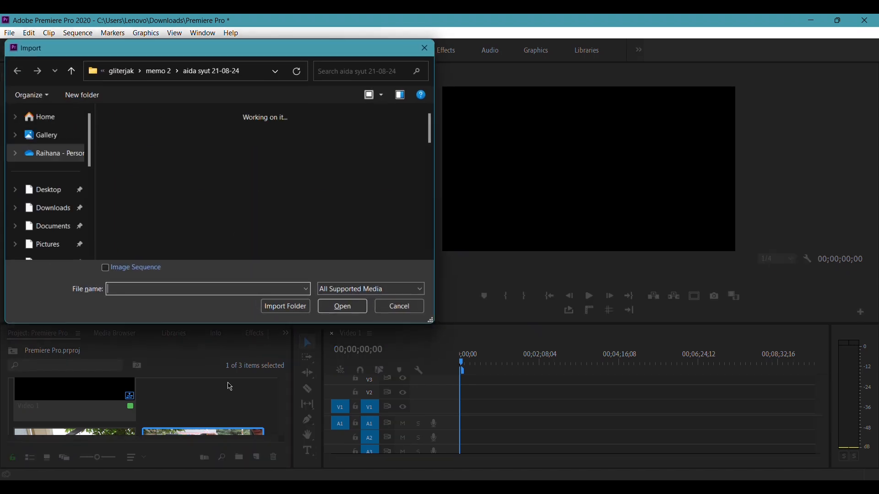
scroll(231, 222, down, 2)
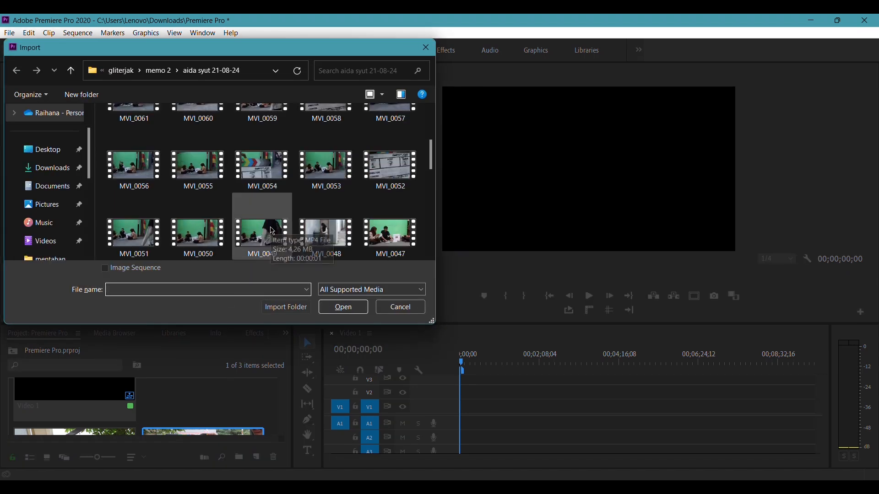
scroll(229, 213, down, 1)
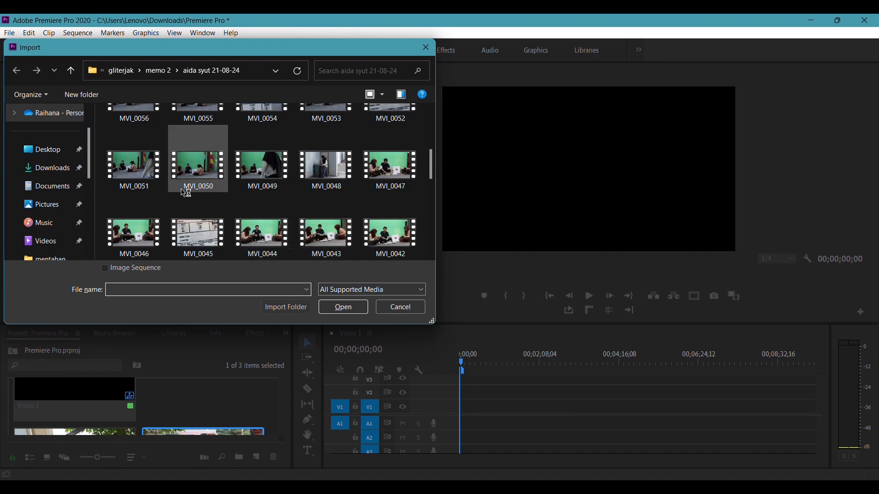
scroll(192, 190, down, 1)
double_click(246, 180)
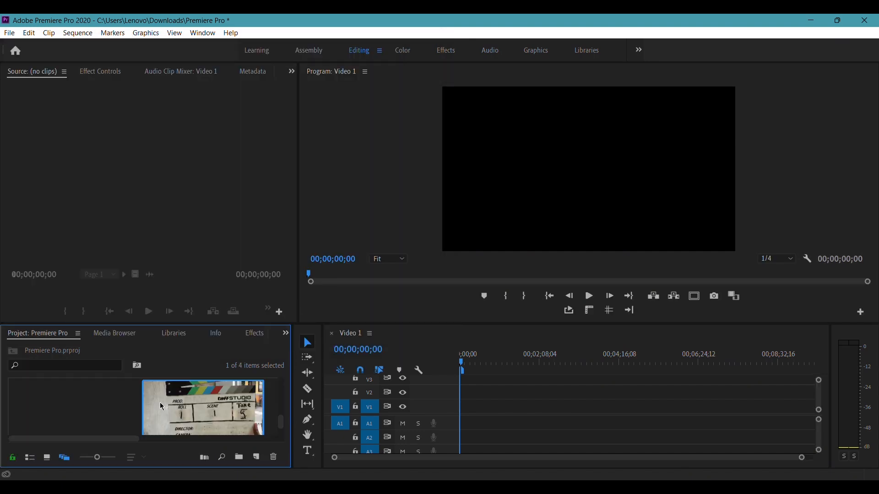
- Switch to File Explorer and add the clip MVI_0008 from its footage folder directly to the project
key(alt+Tab)
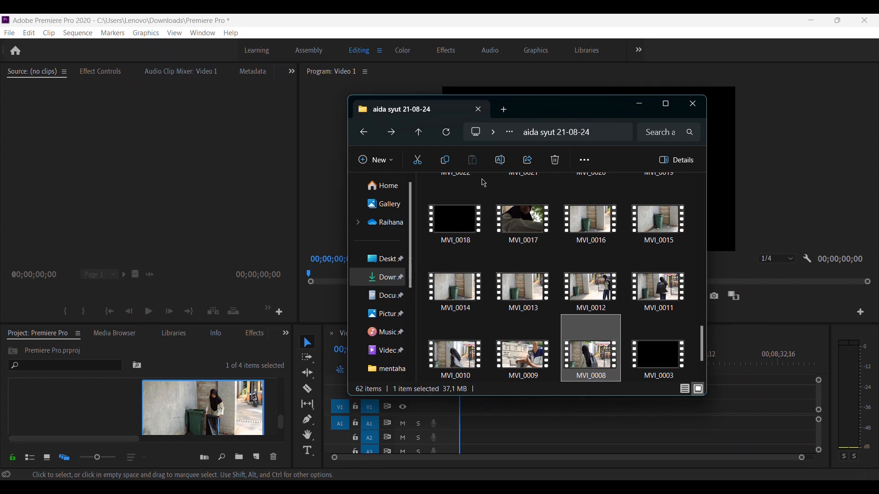
scroll(625, 292, down, 1)
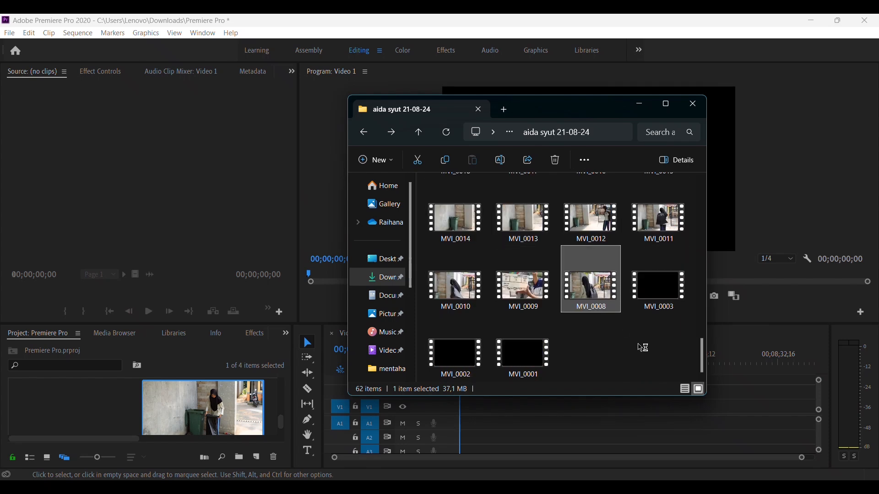
drag(601, 287, 204, 391)
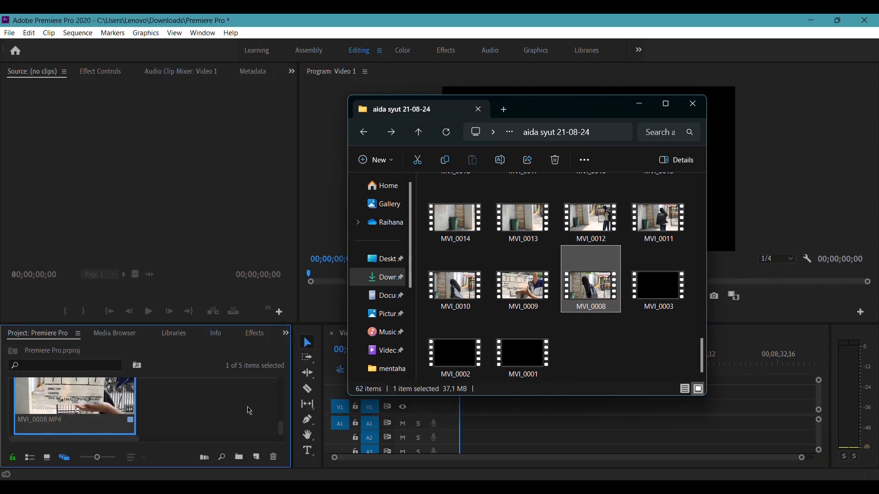
click(252, 414)
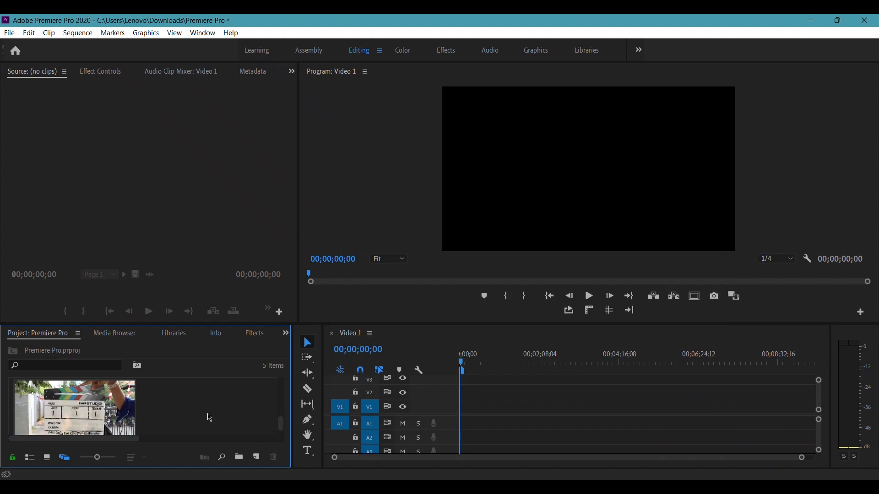
scroll(209, 424, up, 3)
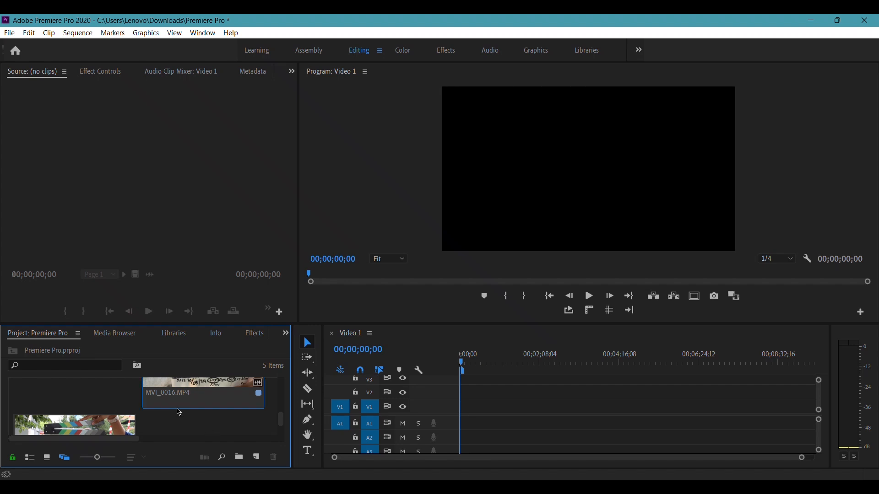
scroll(195, 412, up, 2)
scroll(213, 412, up, 1)
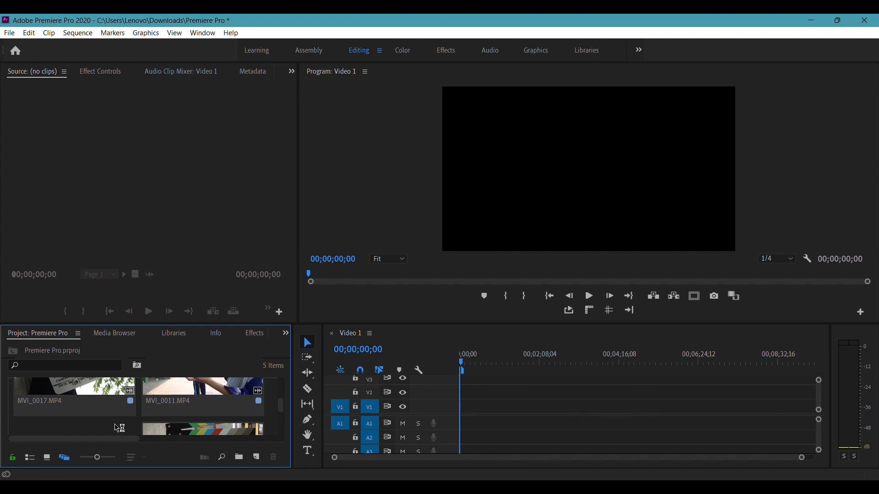
- Place the MVI_0011 clip at the start of the Video 1 sequence, keeping the existing sequence settings
scroll(201, 418, up, 2)
drag(200, 418, 461, 414)
click(546, 276)
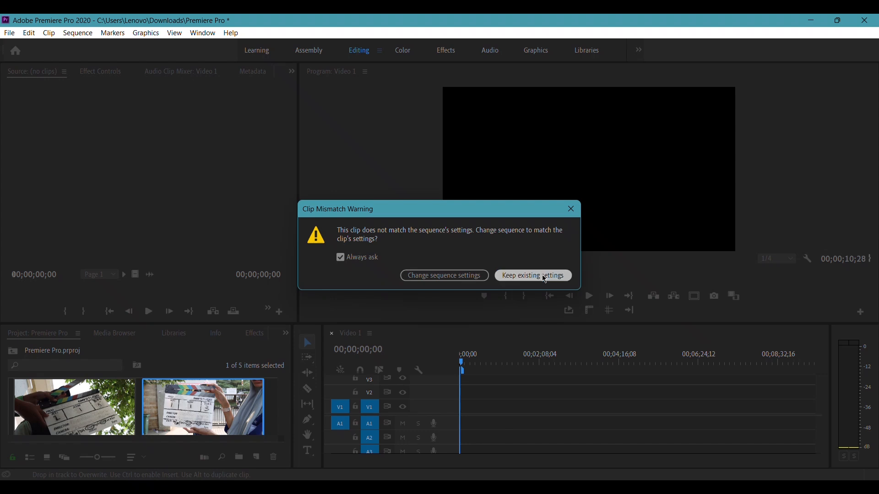
click(530, 412)
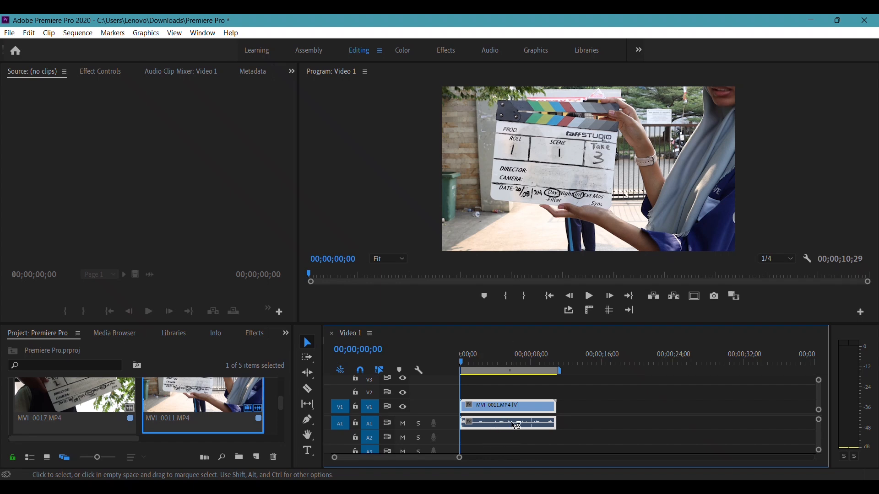
- Add the MVI_0016 clip to the sequence directly after MVI_0011
scroll(190, 397, down, 2)
drag(190, 397, 563, 421)
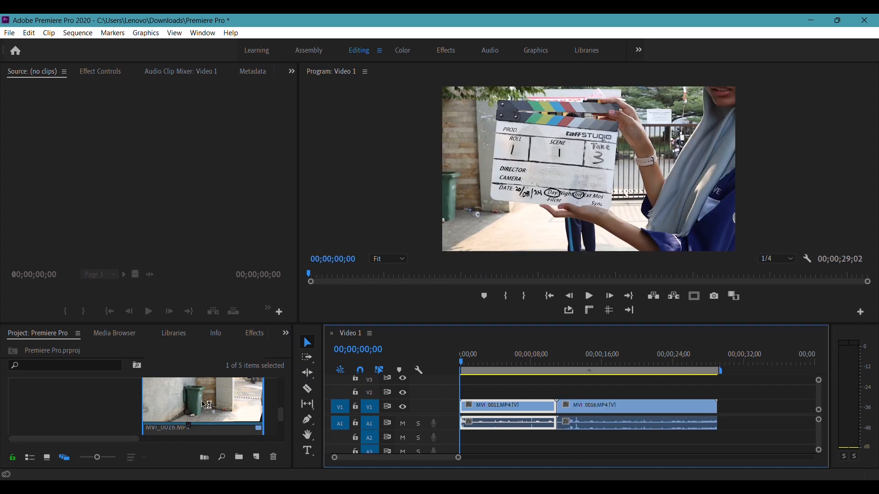
- Open MVI_0017 in the Source monitor and add only its video to V1 directly after MVI_0016
scroll(224, 406, up, 2)
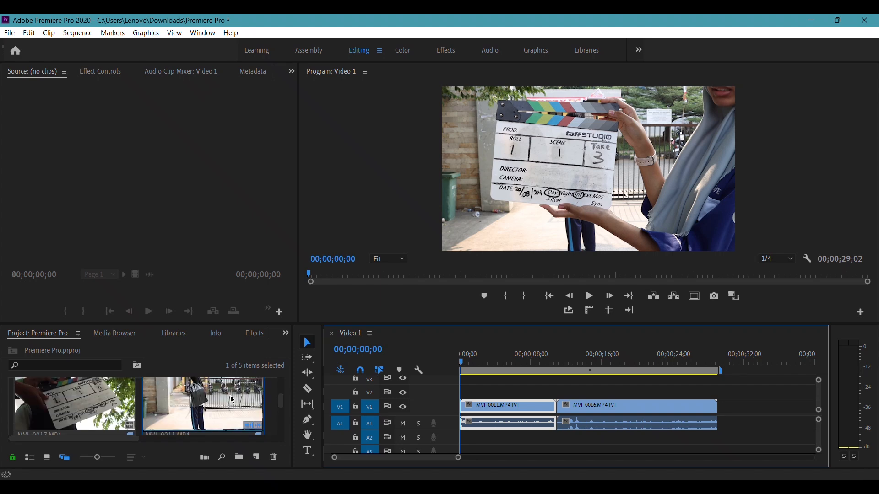
double_click(79, 401)
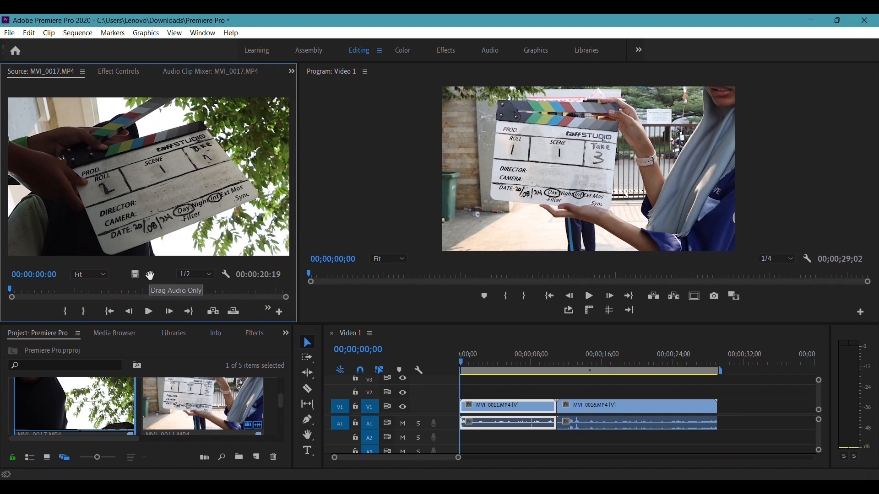
drag(135, 275, 720, 415)
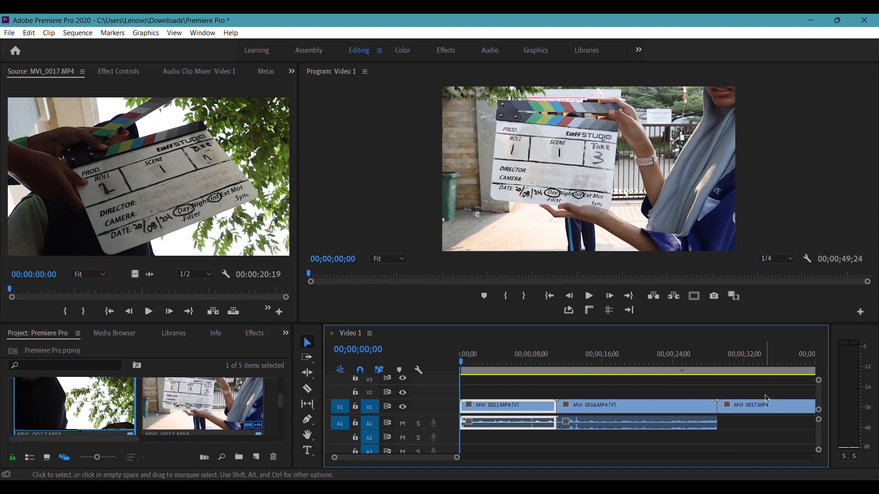
- Add only the audio of MVI_0017 to track A2 in the sequence
click(149, 276)
drag(439, 373, 682, 443)
click(761, 407)
click(767, 444)
click(766, 409)
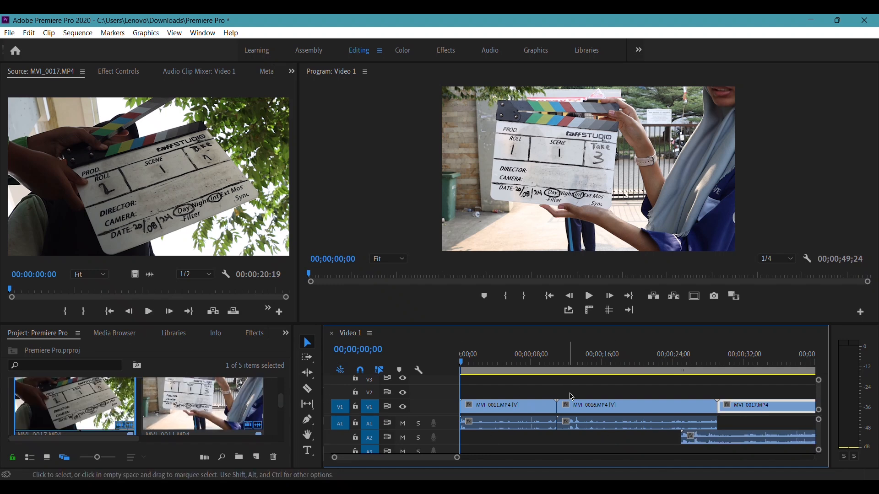
- Unlink the video and audio of MVI_0016 and align MVI_0017's audio on A1 beneath its video
click(595, 423)
click(549, 427)
click(578, 426)
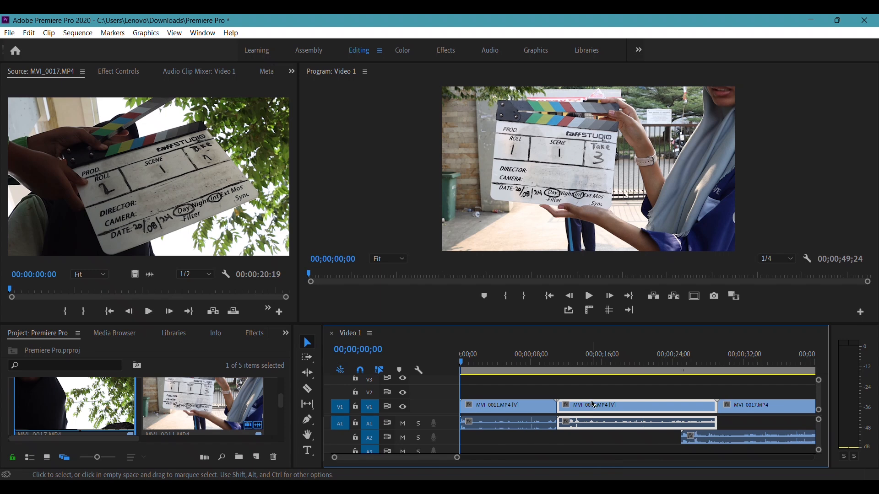
right_click(593, 413)
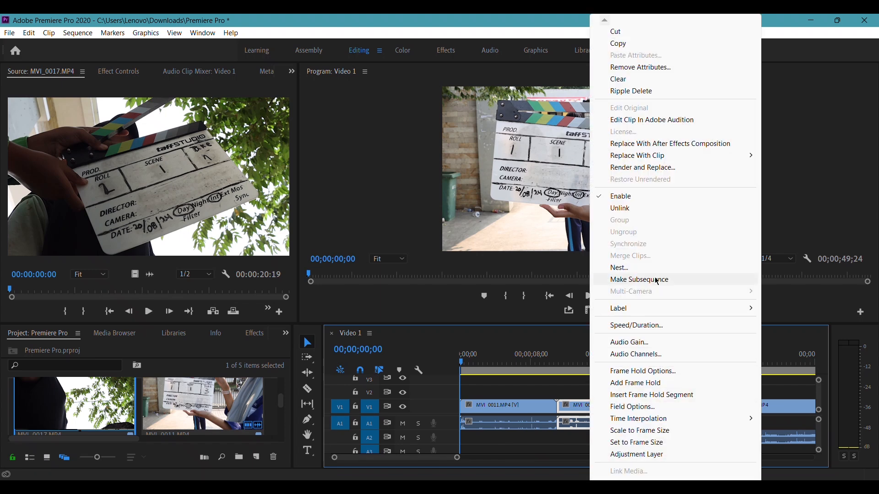
click(633, 208)
click(634, 385)
click(634, 424)
drag(634, 424, 584, 423)
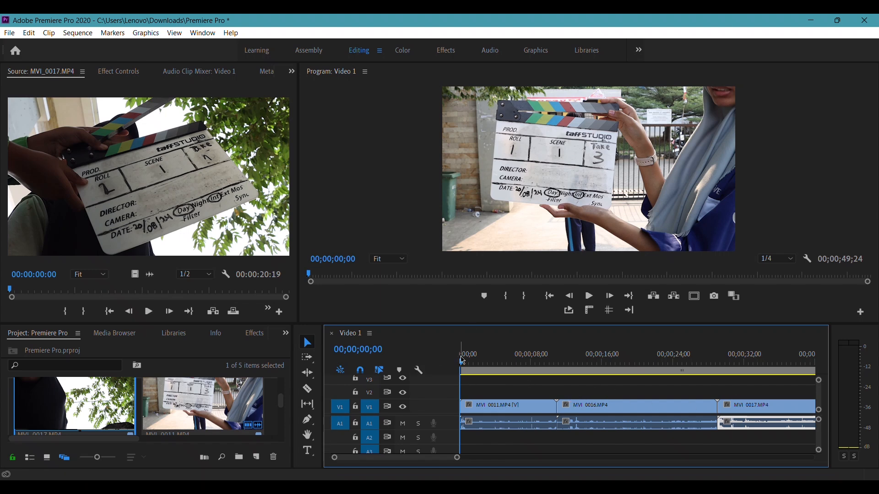
- Split MVI_0011 at 00;00;02;06 with the Razor tool and delete its first part
drag(465, 367, 484, 368)
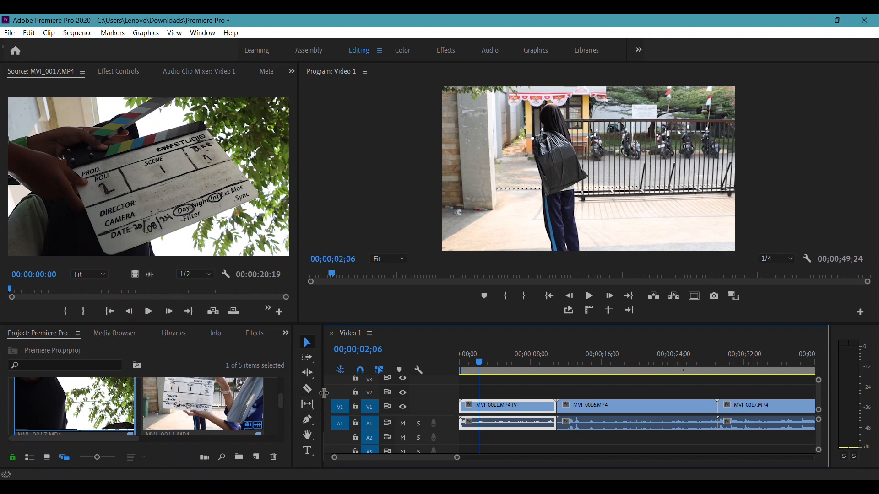
click(308, 390)
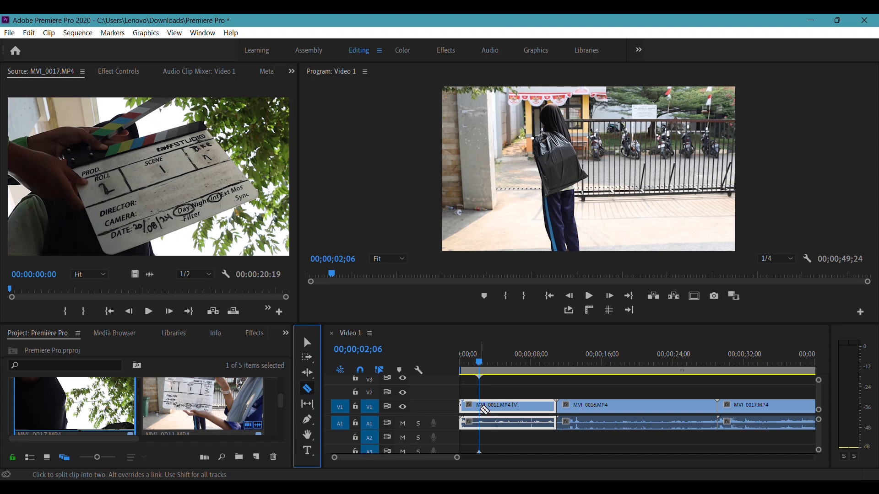
click(480, 409)
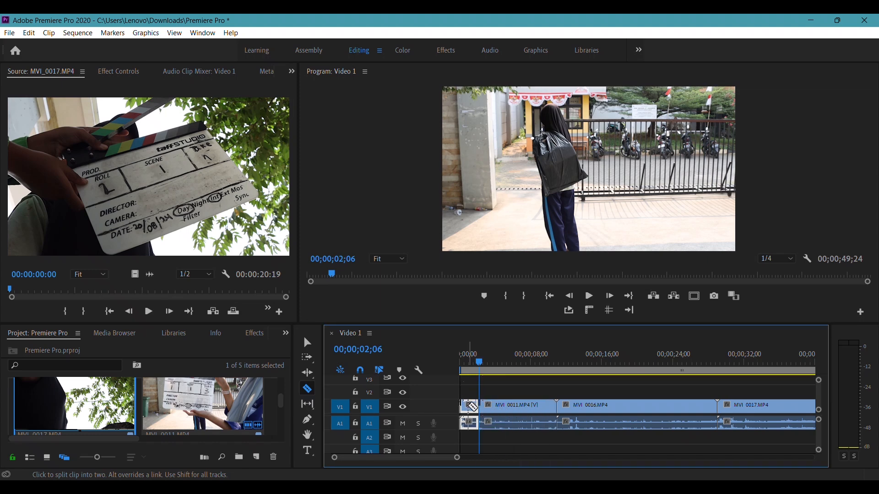
key(v)
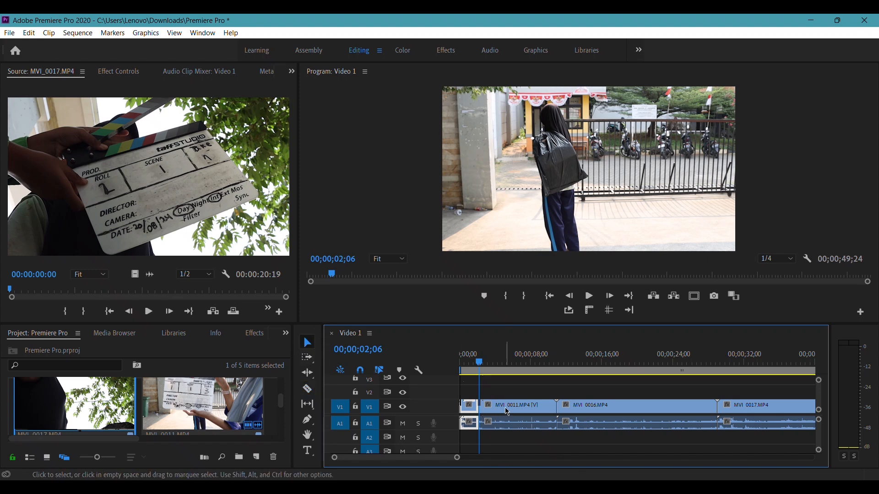
click(471, 407)
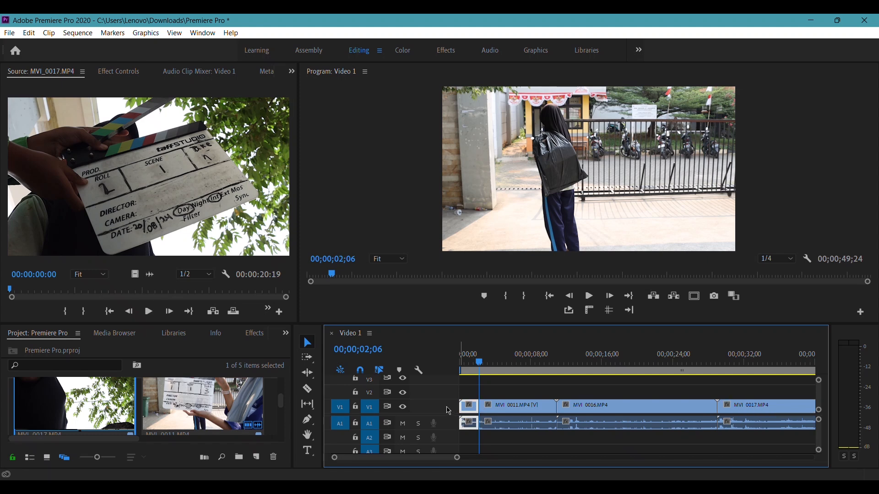
key(Delete)
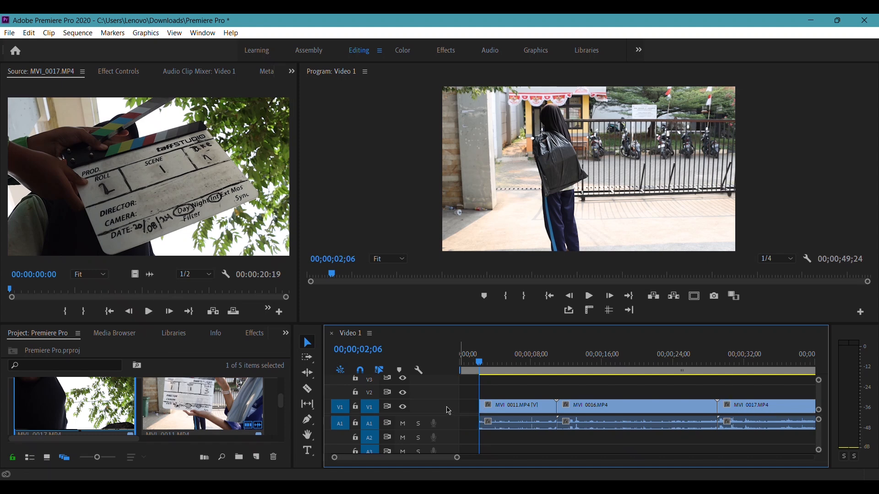
- Split MVI_0011 at 00;00;09;27 and delete the short piece after the cut
drag(482, 366, 554, 393)
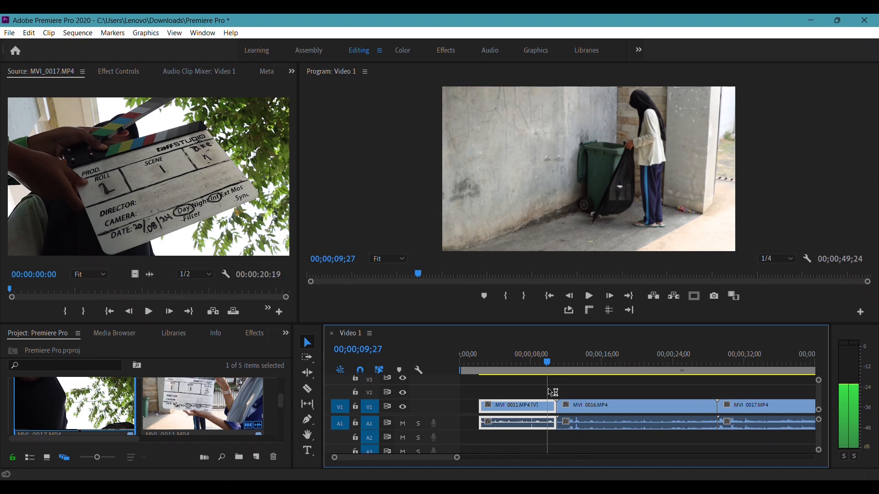
key(c)
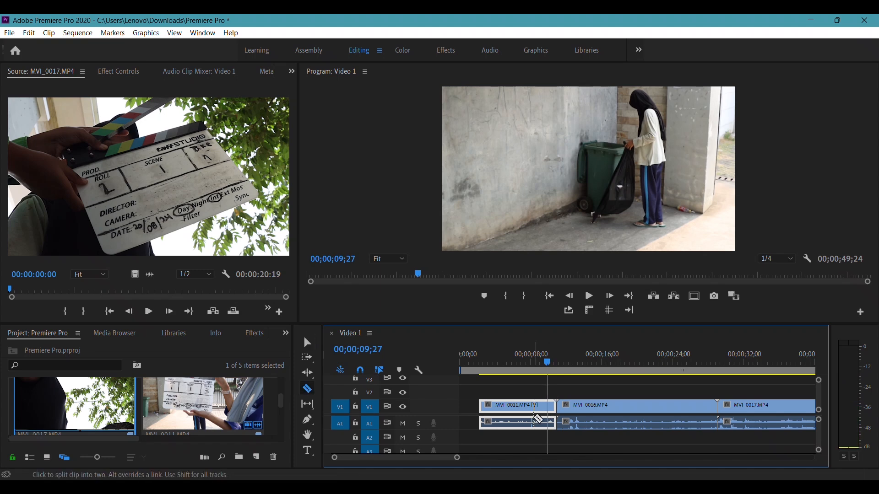
click(550, 406)
key(v)
click(555, 411)
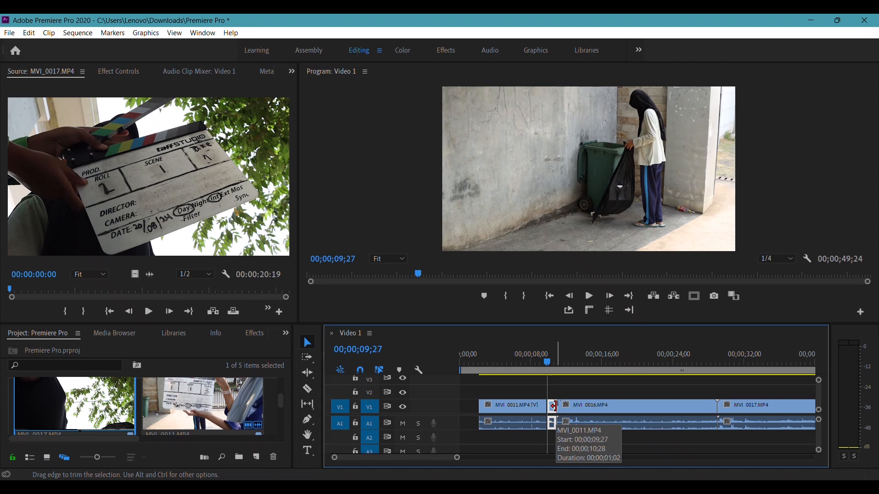
key(Delete)
- Close the gap between MVI_0011 and MVI_0016 in the sequence
click(546, 366)
drag(546, 368, 598, 419)
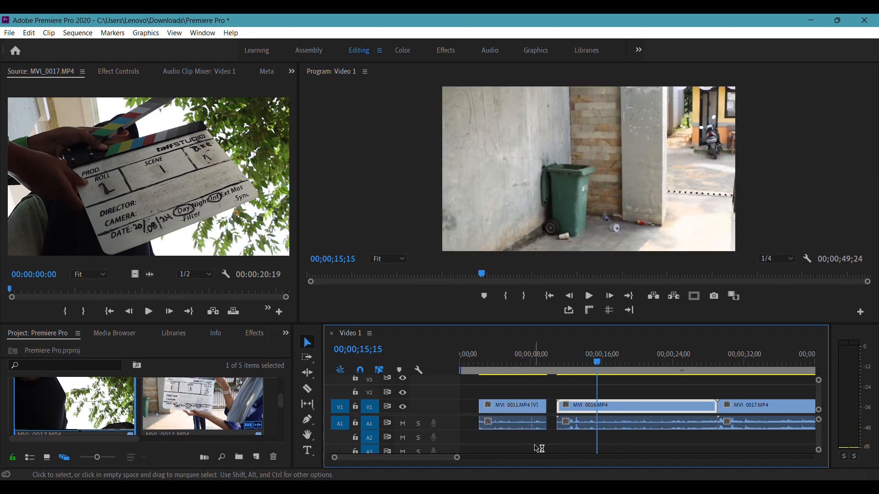
click(552, 407)
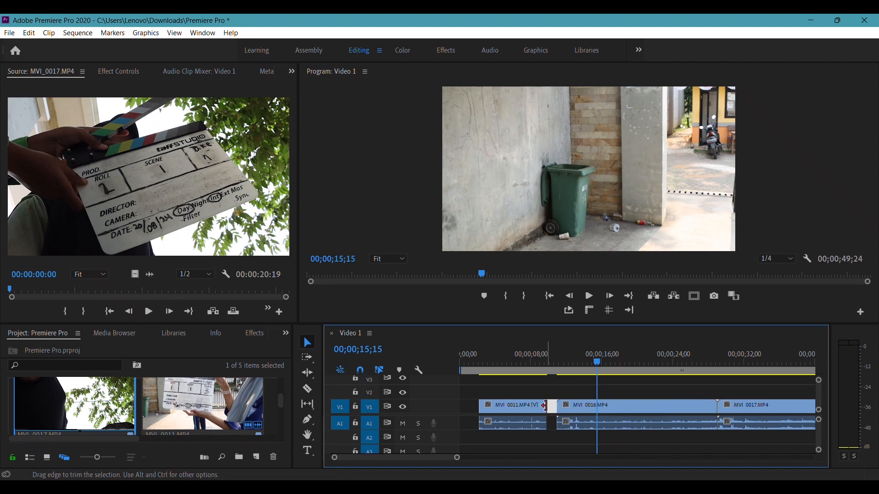
key(Delete)
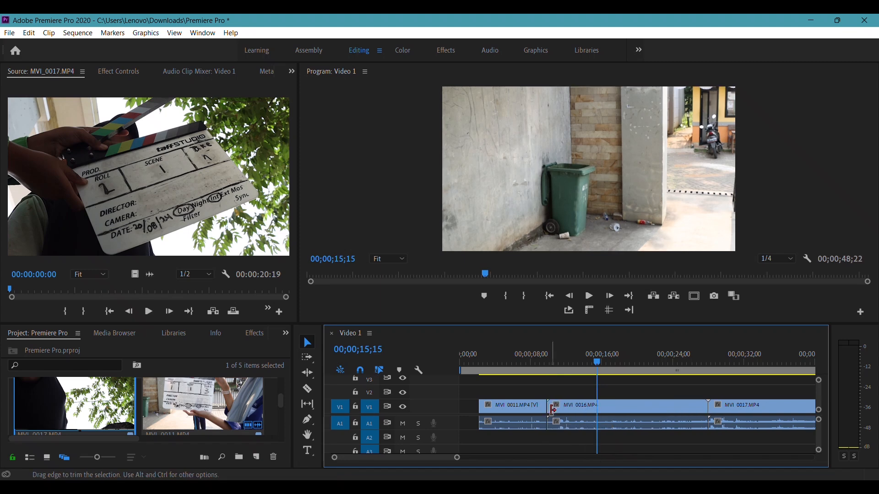
- Close the empty gap before MVI_0011 at the start of the sequence and review the trimmed clip
key(Up)
drag(551, 389, 488, 420)
click(468, 408)
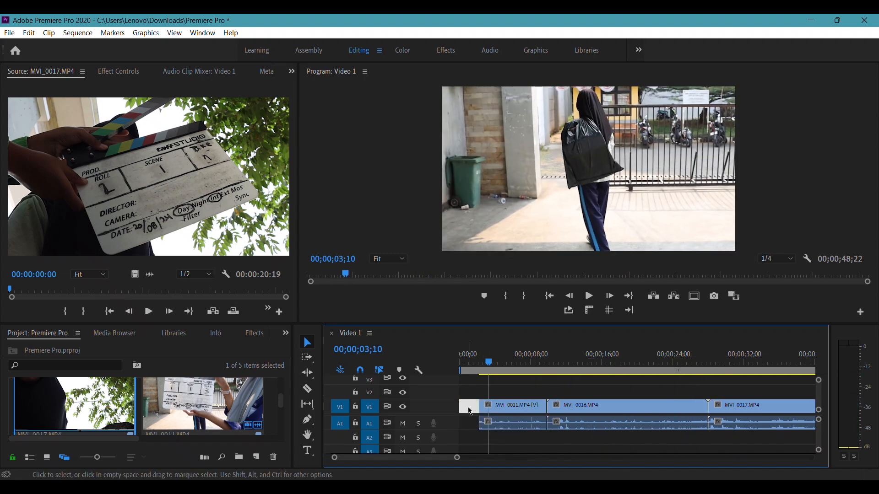
key(Delete)
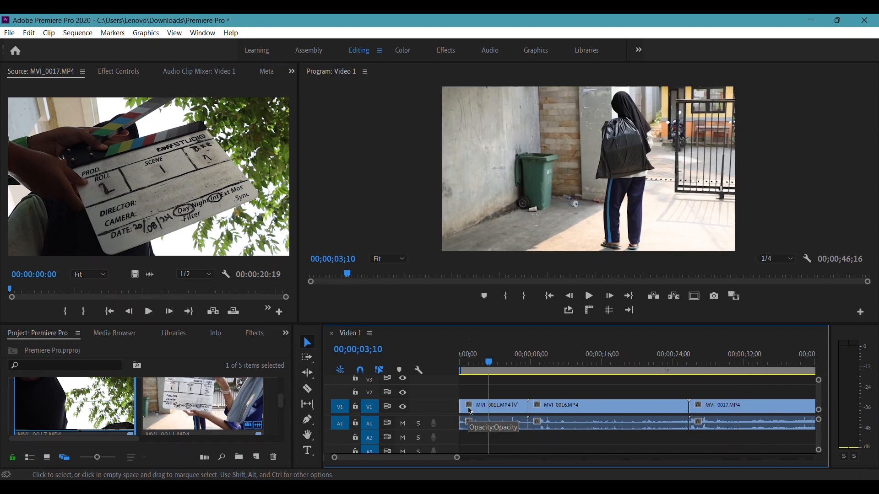
click(461, 361)
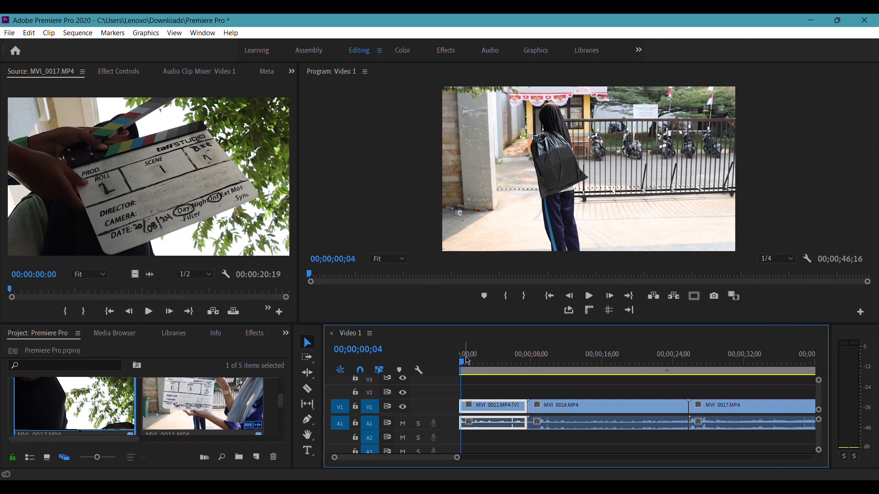
click(520, 362)
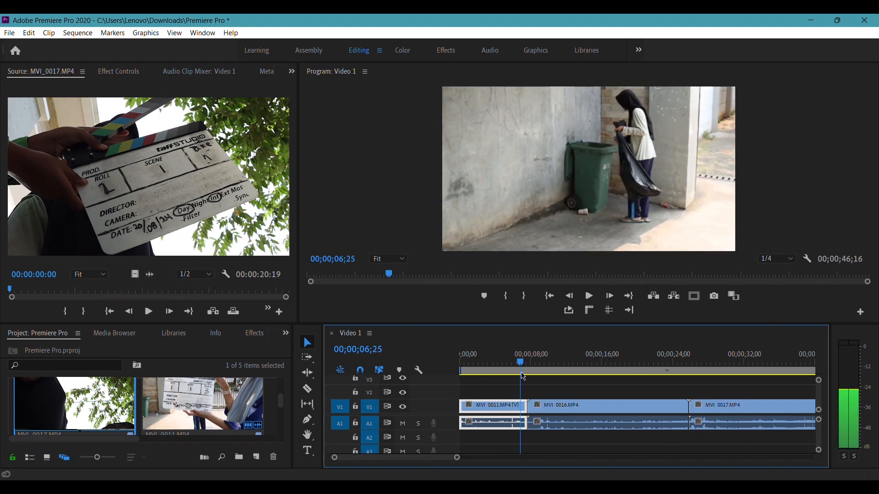
- Trim MVI_0016 in the Source monitor with an In point at 00;00;05;15 and an Out point at 00;00;17;07
double_click(589, 405)
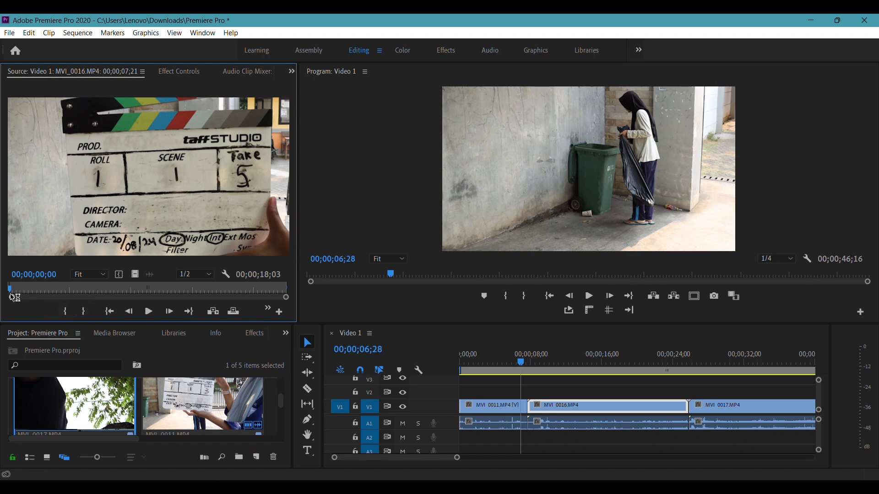
drag(11, 292, 99, 303)
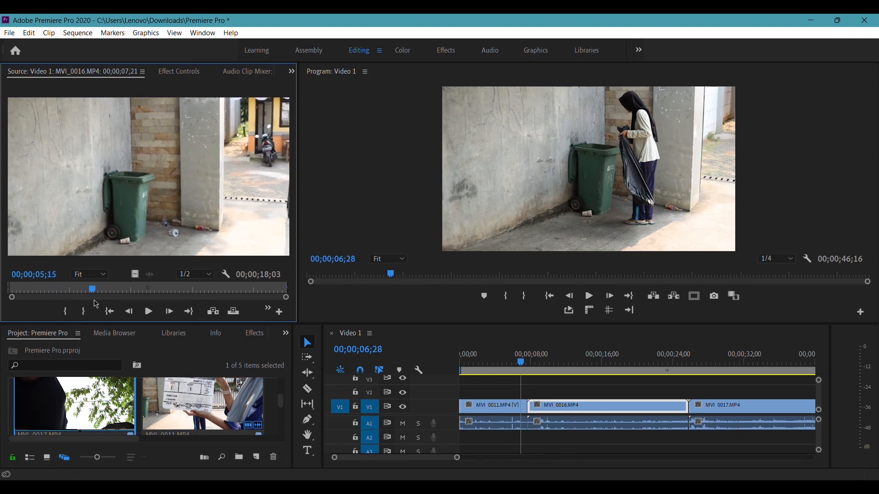
click(67, 313)
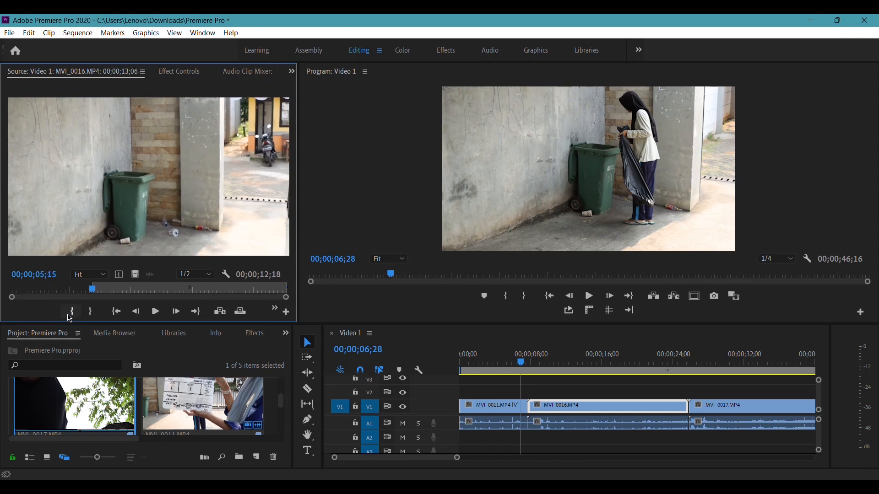
drag(96, 296, 274, 307)
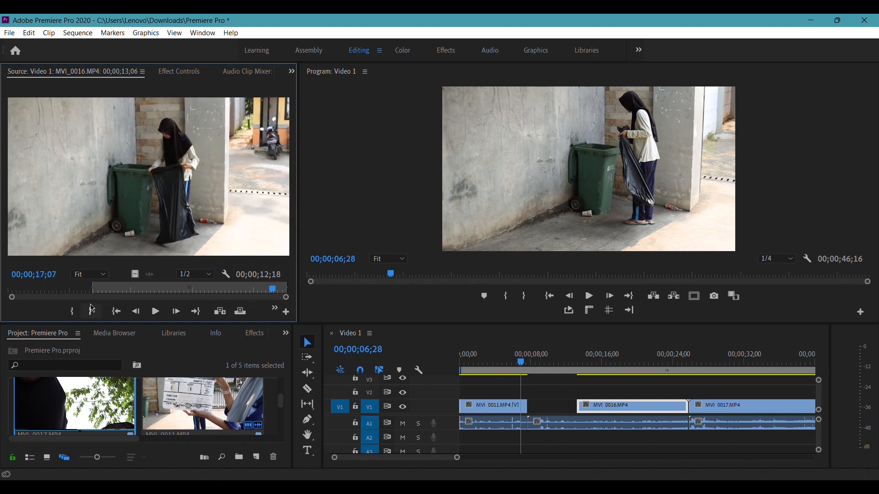
click(95, 316)
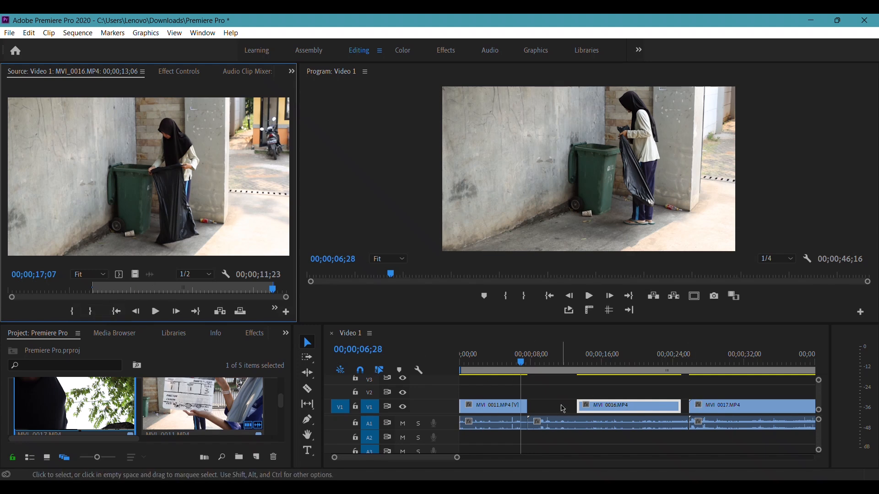
- Delete the separate audio of MVI_0016, then close the gaps before and after its trimmed video
click(559, 428)
key(Delete)
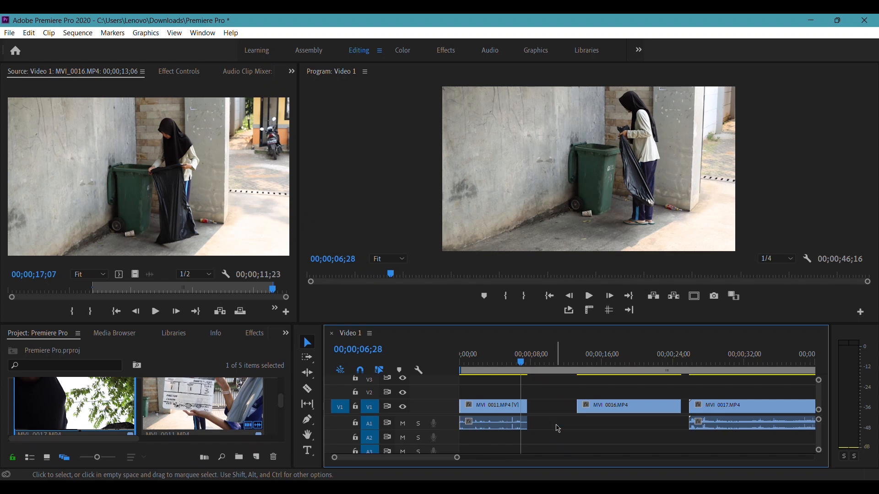
click(545, 405)
key(Delete)
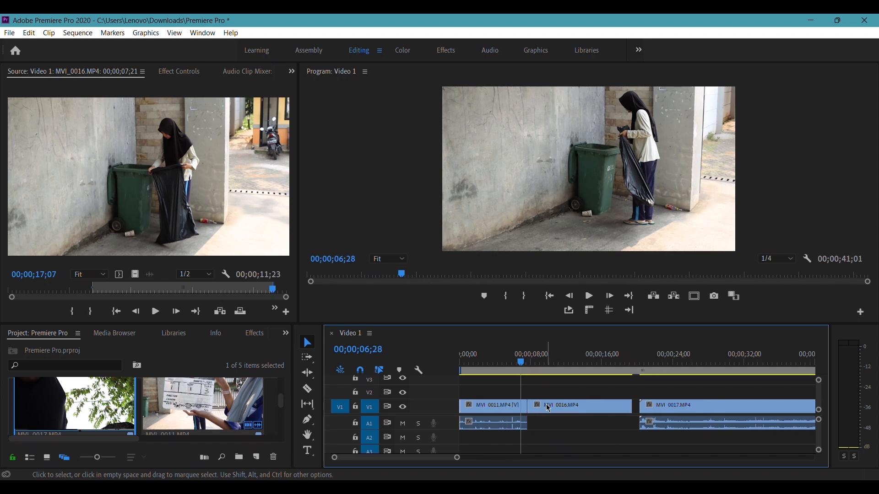
click(636, 406)
key(Delete)
drag(524, 366, 573, 437)
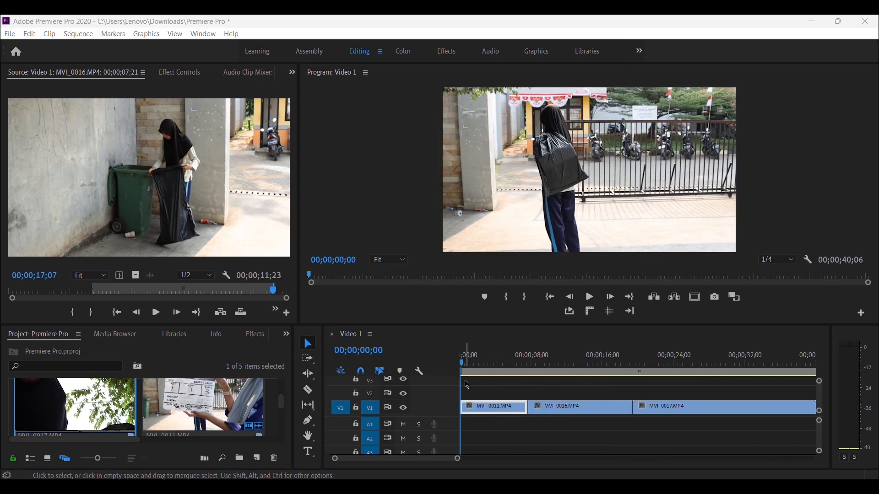
drag(463, 366, 531, 388)
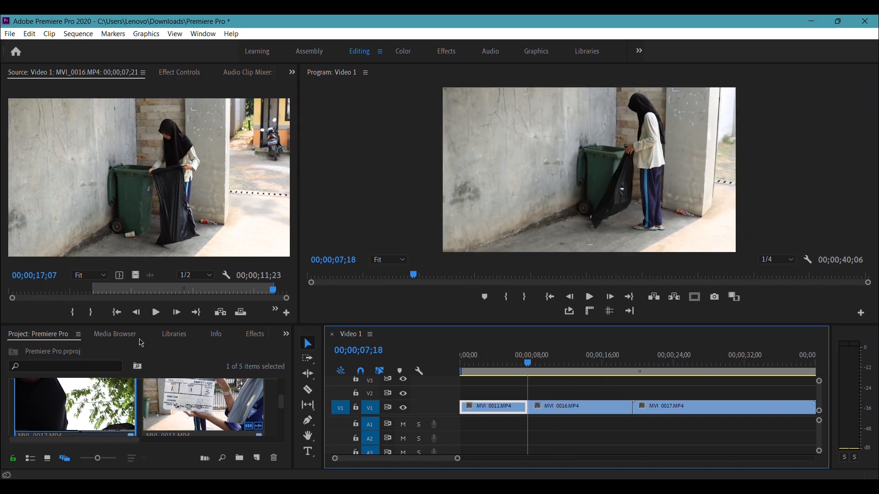
- Apply the Dip to Black video transition at the cut between MVI_0011 and MVI_0016
click(256, 336)
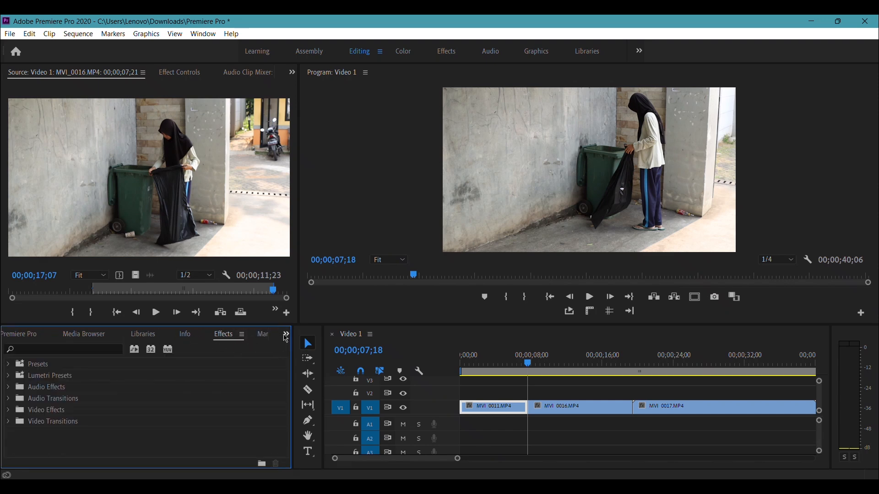
click(287, 338)
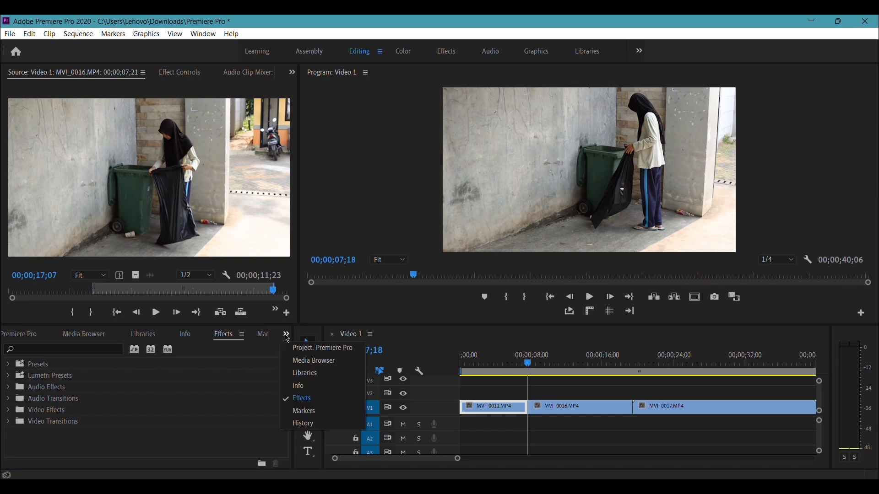
click(333, 399)
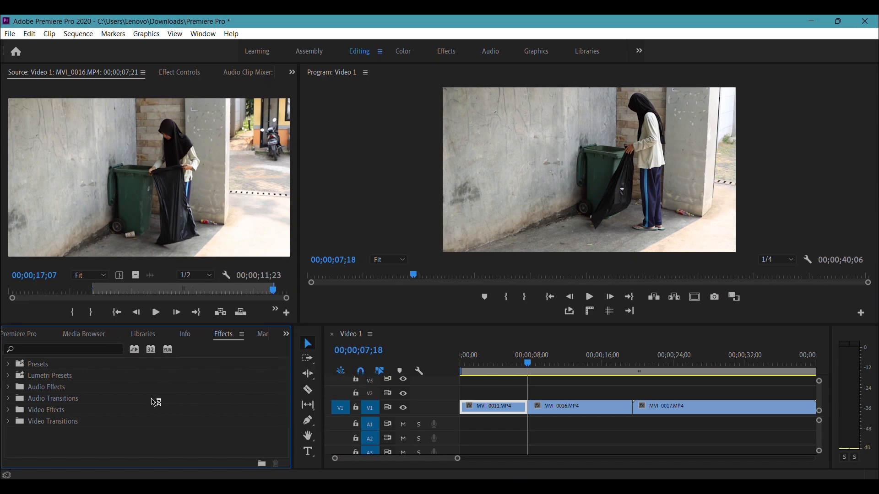
scroll(68, 416, down, 4)
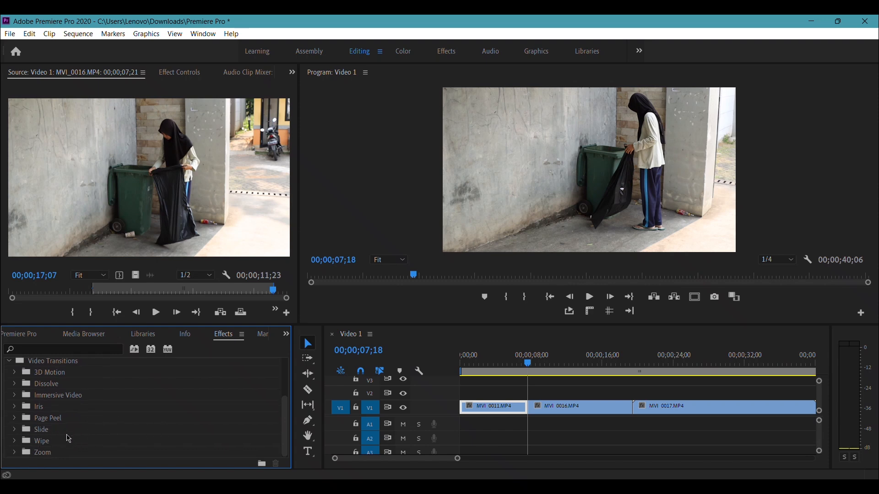
click(16, 388)
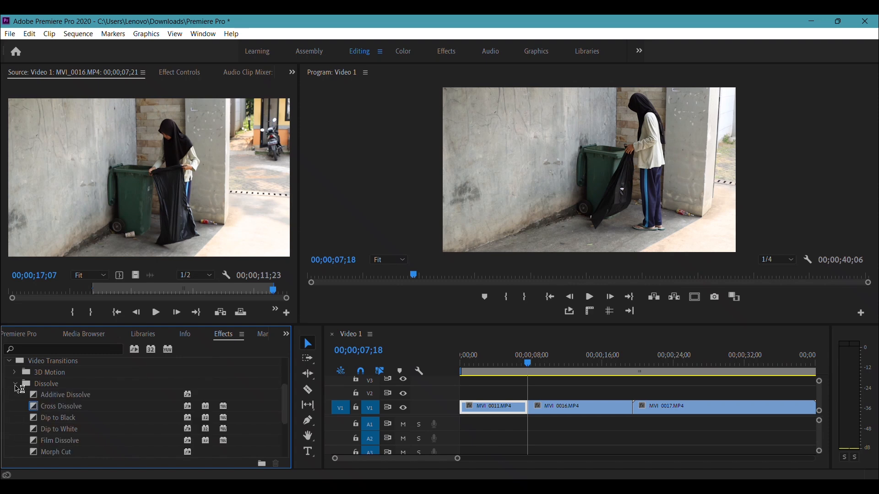
scroll(45, 398, down, 1)
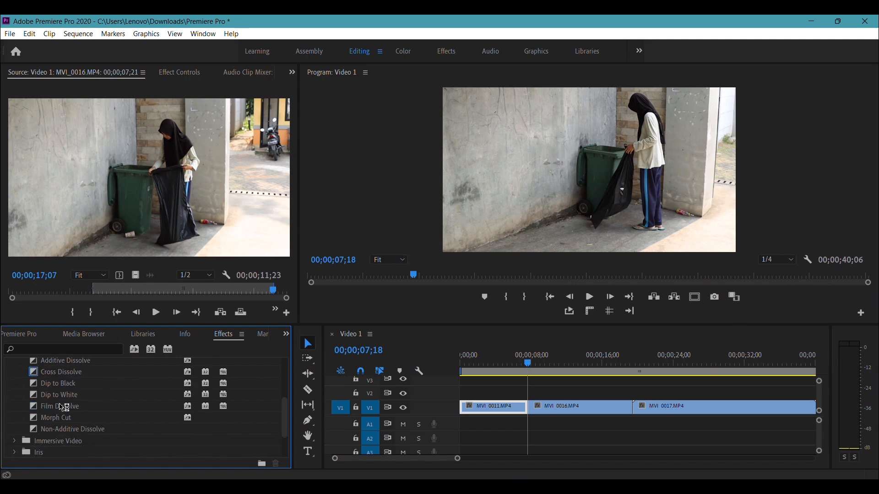
drag(61, 388, 529, 416)
- Play back the transition between MVI_0011 and MVI_0016 to review it
drag(528, 367, 508, 378)
key(space)
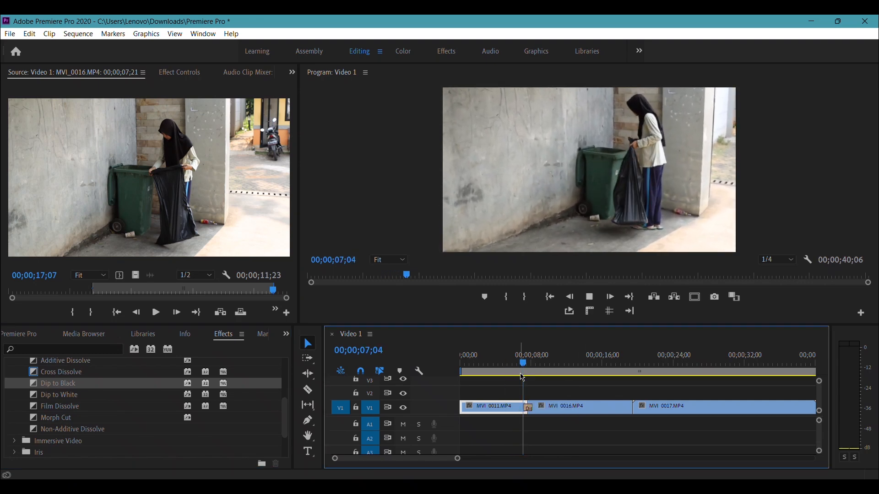
key(space)
drag(539, 369, 562, 369)
- Search the effects for "dip", apply Dip to Black to the start of MVI_0011, and play back the opening
scroll(36, 394, up, 2)
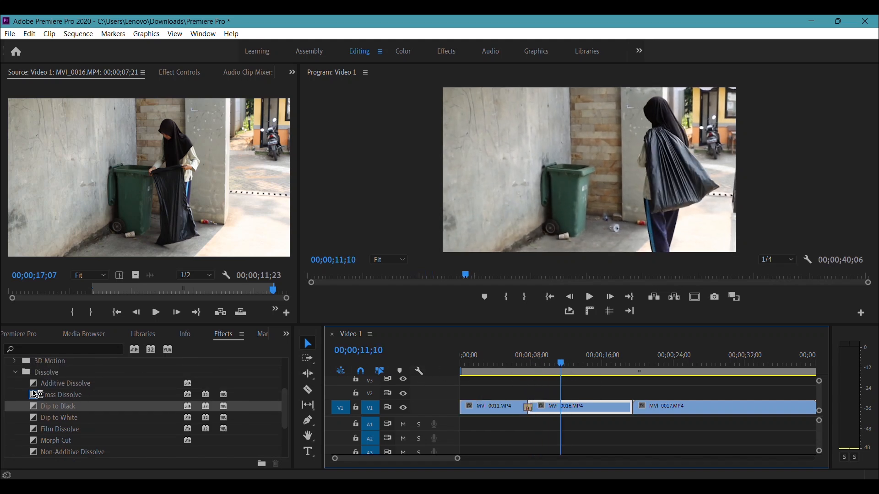
click(15, 372)
scroll(39, 401, up, 2)
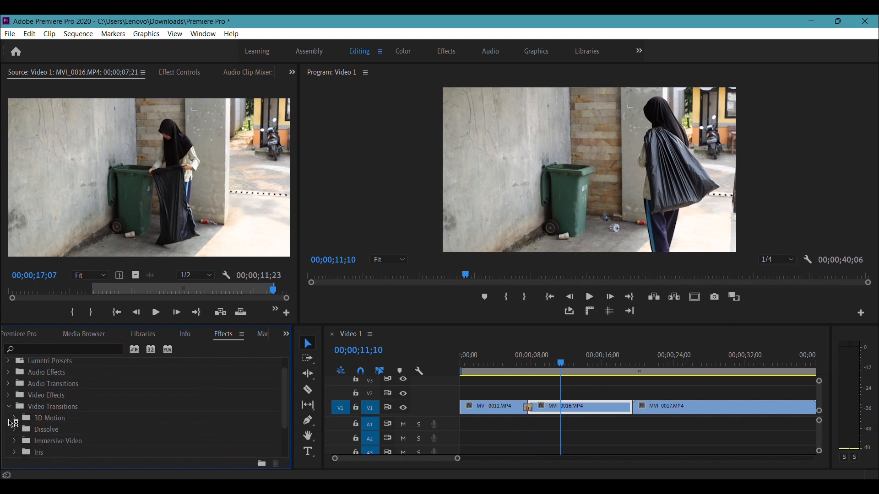
click(8, 406)
drag(563, 369, 457, 434)
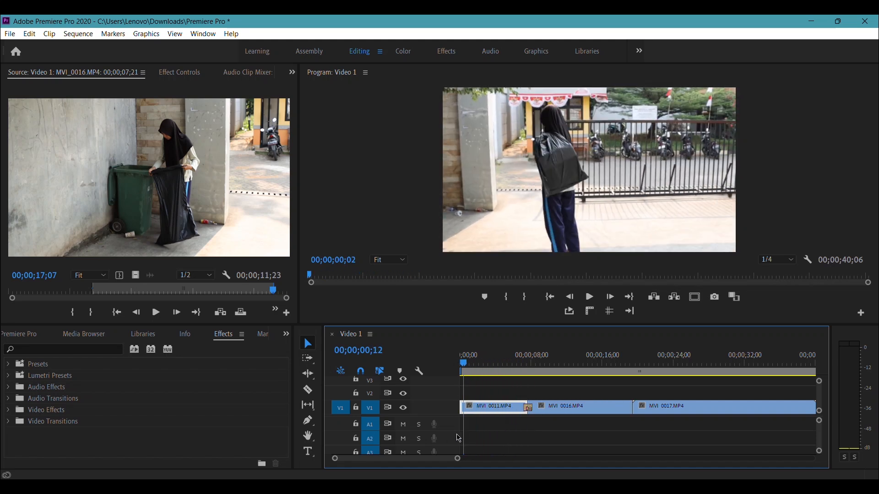
click(23, 404)
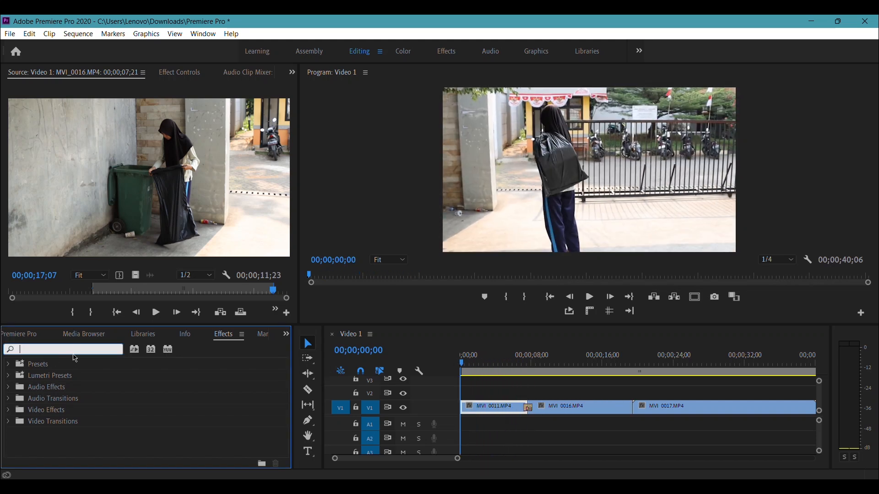
text(dip)
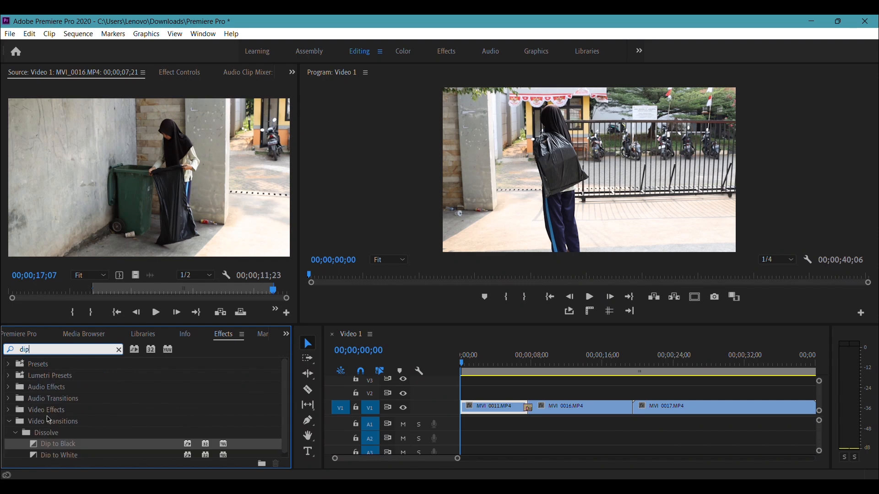
drag(69, 448, 465, 411)
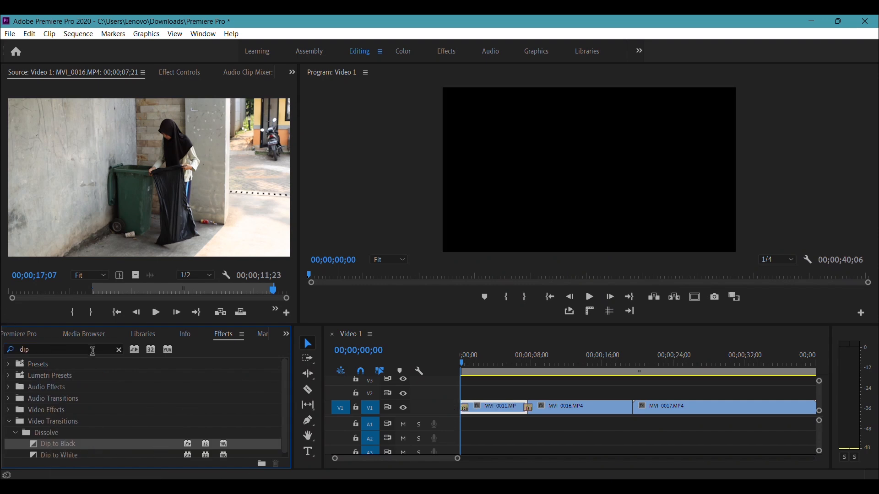
click(119, 349)
key(space)
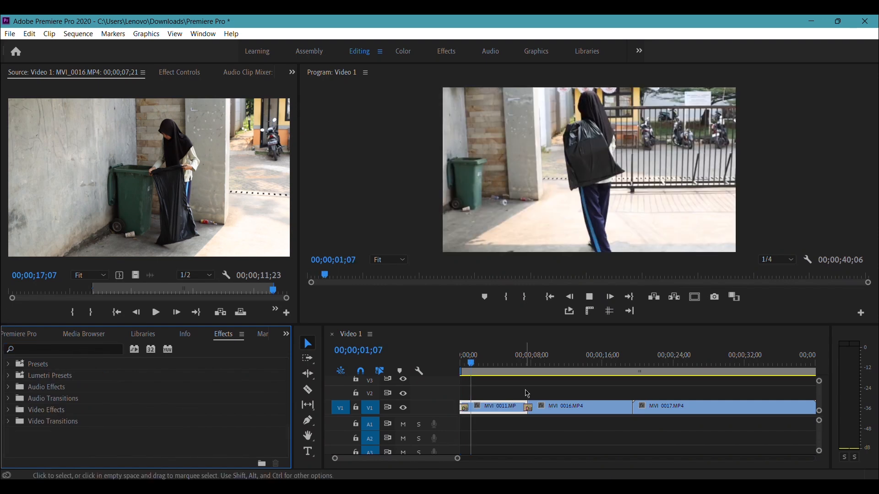
key(space)
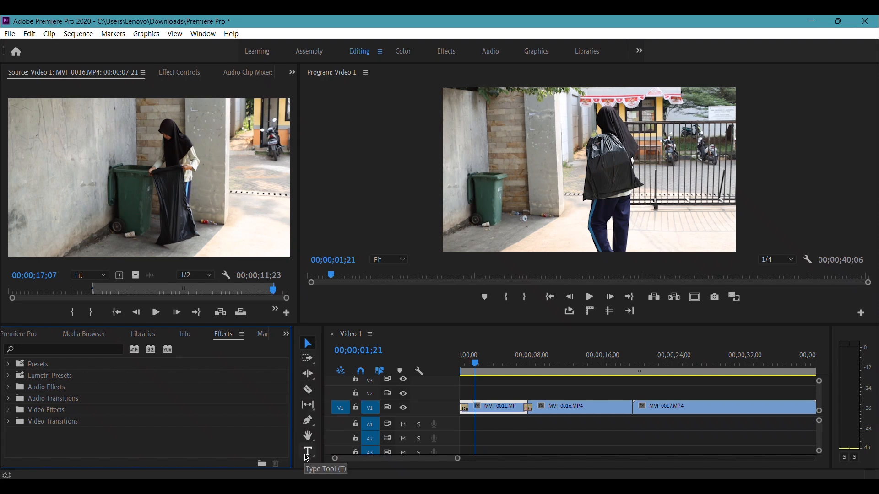
- Add the text "Mulai" near the middle of the frame with the Type tool and select the whole word
click(307, 452)
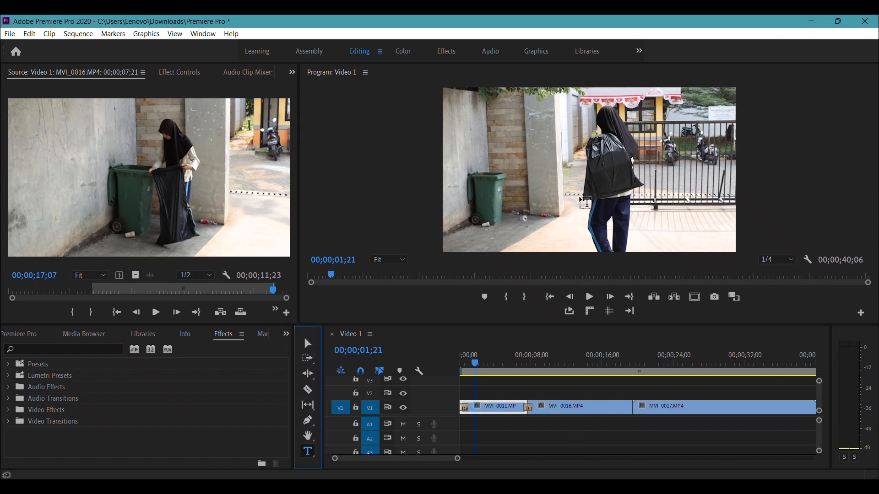
click(580, 168)
click(581, 168)
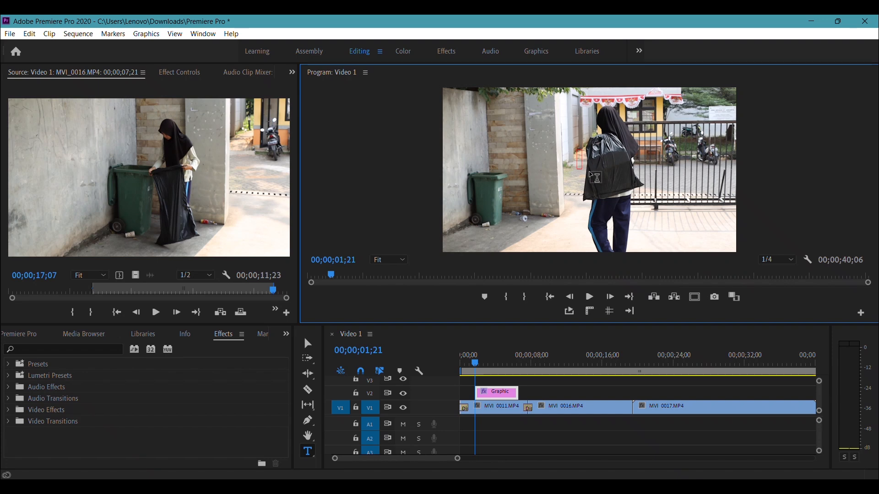
text(Mulai)
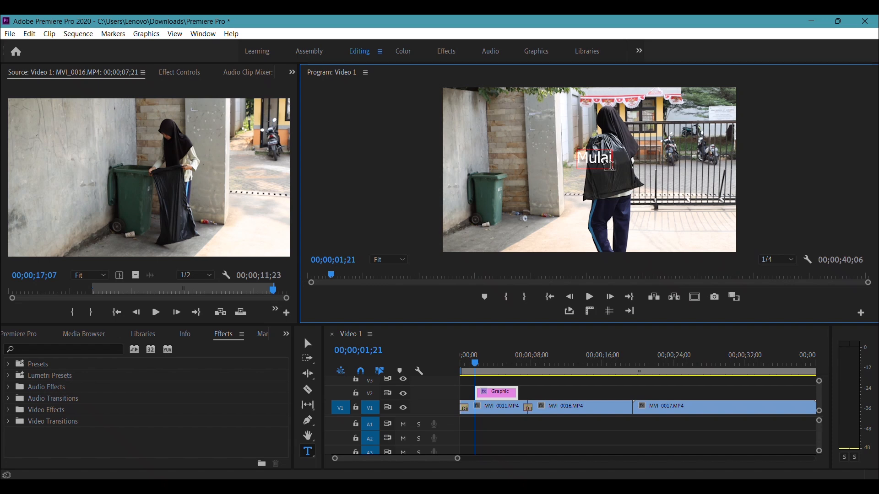
double_click(604, 158)
click(611, 166)
double_click(609, 158)
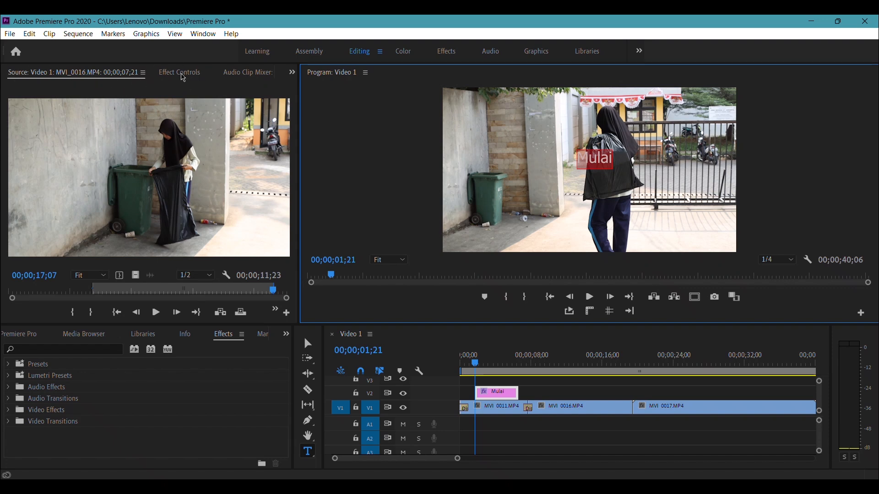
- Set the Mulai text's font to Arial in the Black style with a font size of 167
click(183, 74)
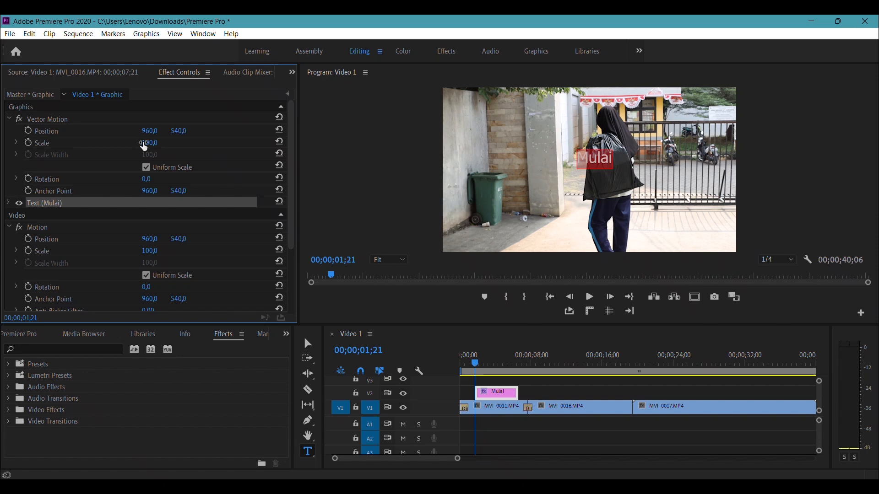
scroll(86, 166, down, 1)
scroll(81, 161, up, 1)
click(11, 205)
scroll(69, 209, down, 1)
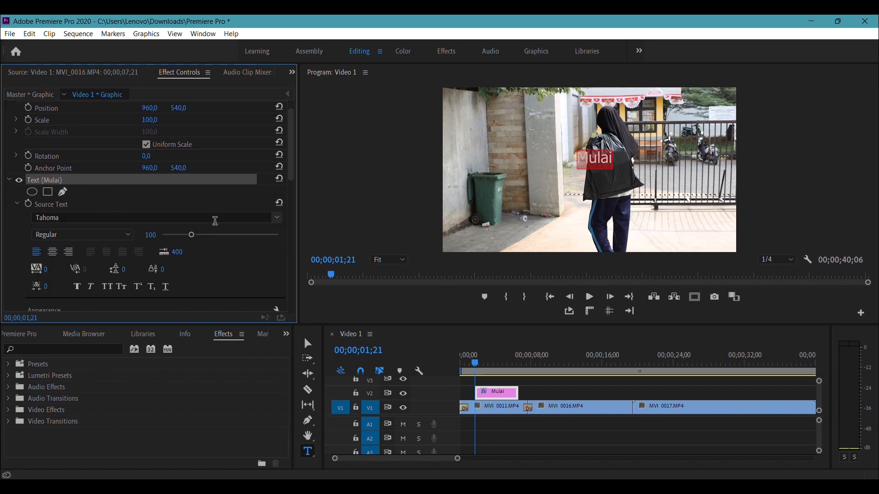
click(278, 218)
scroll(198, 310, up, 1)
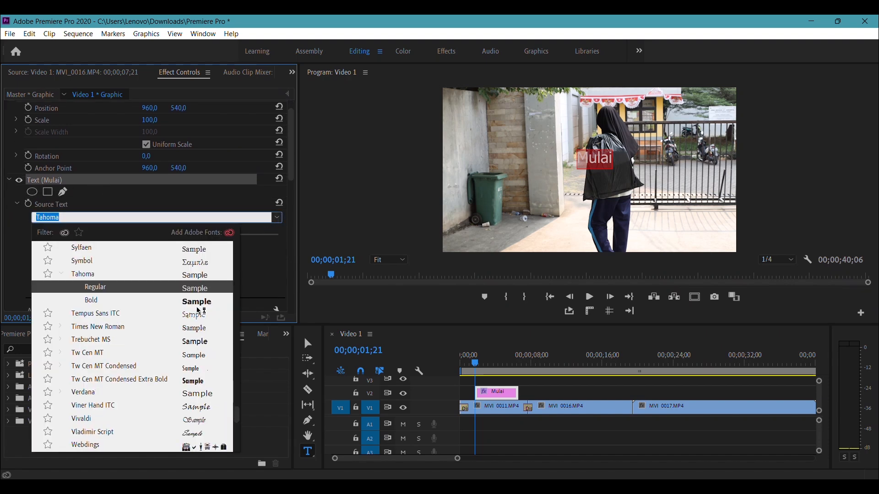
scroll(199, 311, up, 20)
scroll(202, 316, up, 8)
scroll(213, 331, down, 4)
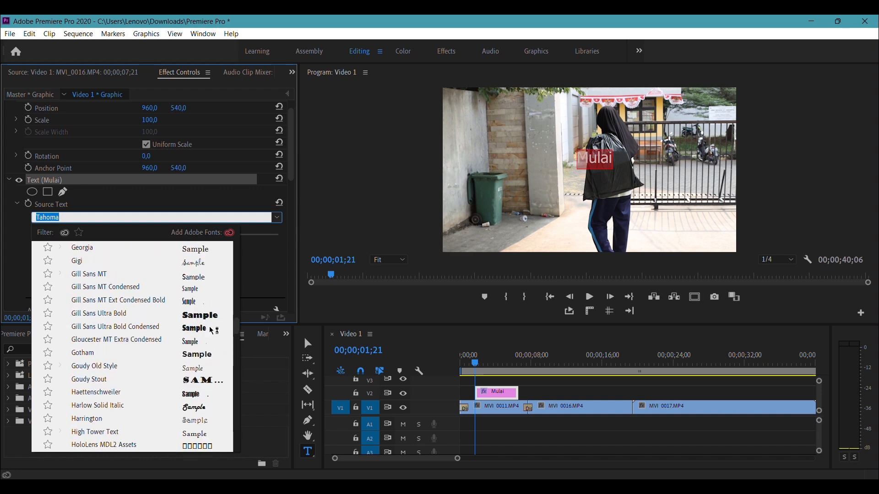
scroll(208, 332, up, 20)
scroll(207, 333, up, 2)
scroll(207, 333, down, 5)
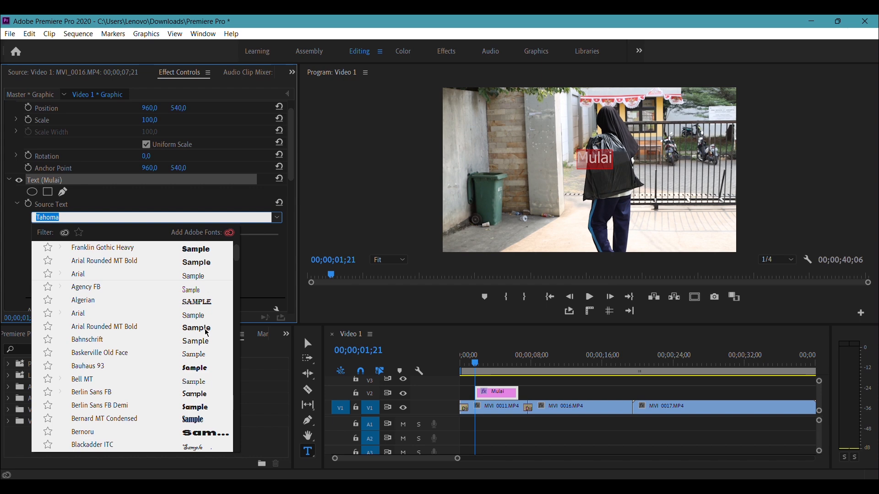
click(61, 276)
click(208, 397)
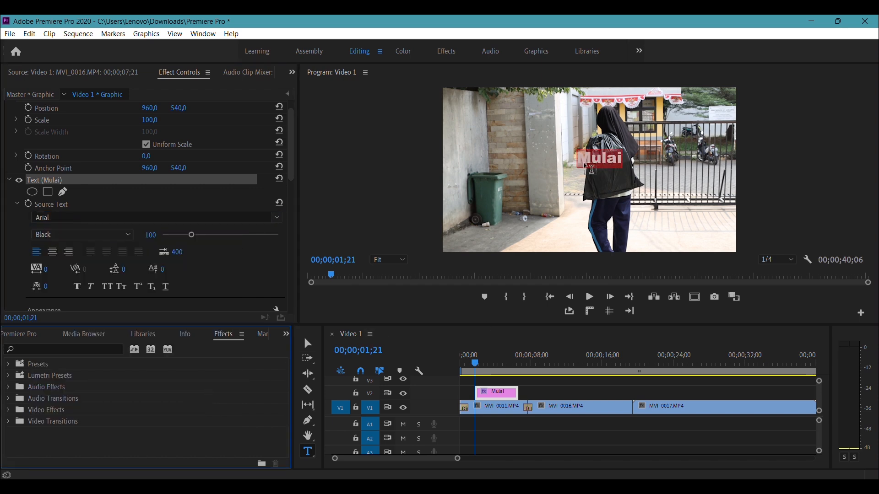
scroll(203, 238, down, 1)
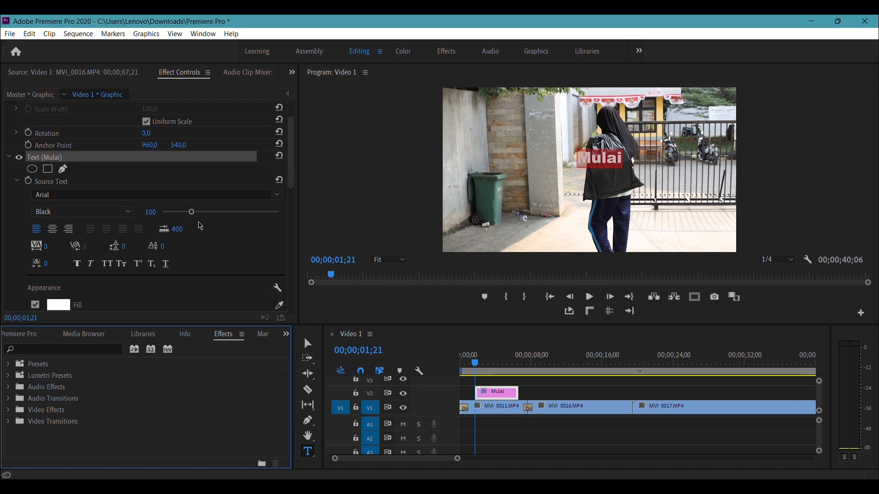
drag(194, 219, 212, 222)
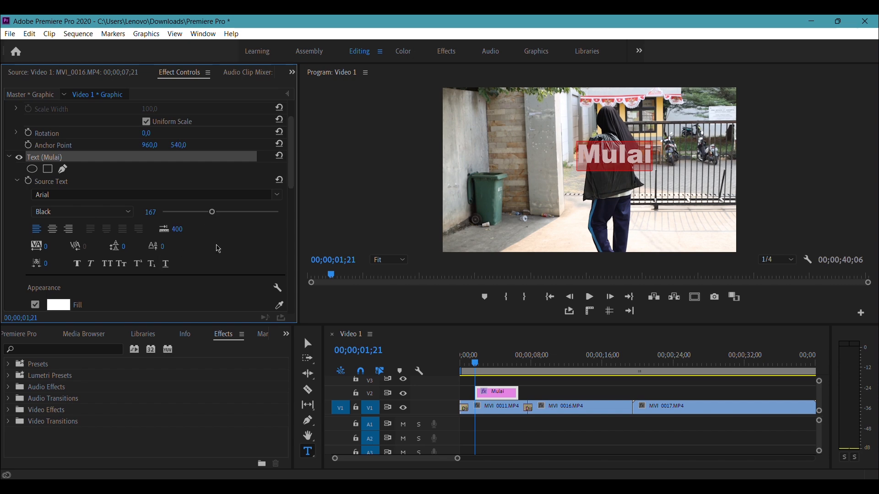
scroll(210, 250, down, 1)
scroll(207, 249, down, 1)
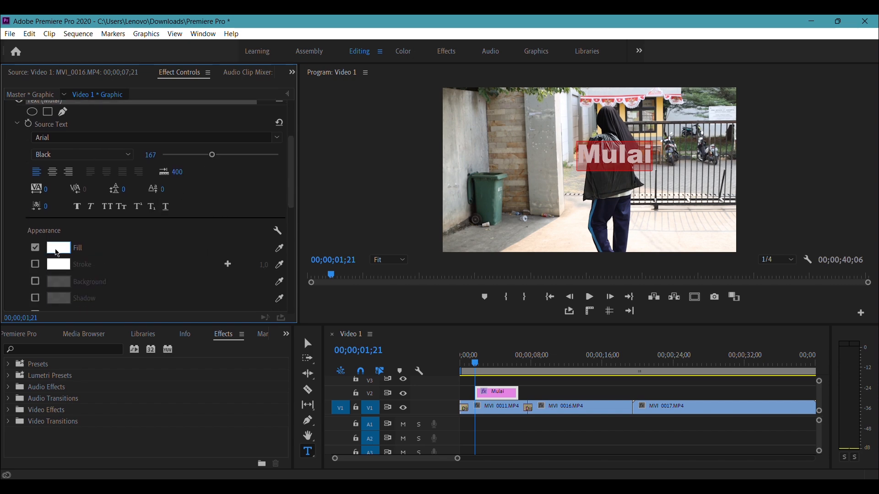
click(58, 248)
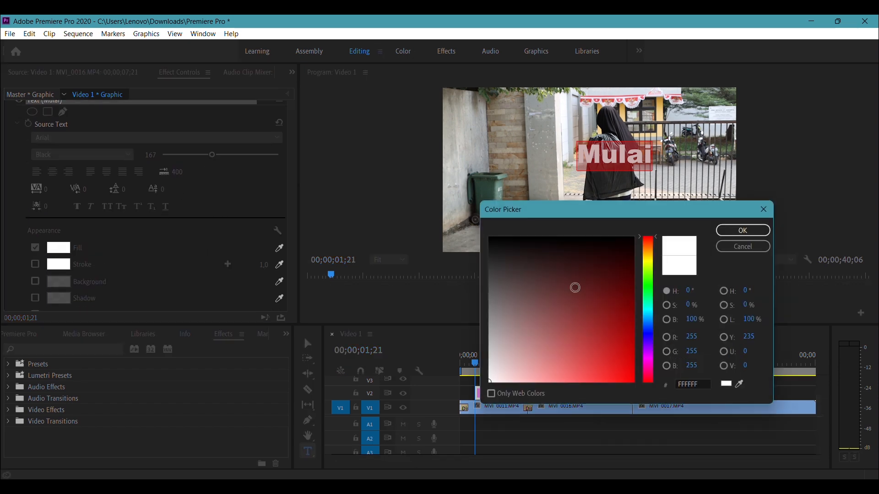
mouse_move(565, 280)
mouse_down()
mouse_move(522, 266)
mouse_move(526, 309)
mouse_move(603, 363)
mouse_move(459, 346)
mouse_move(453, 390)
mouse_up()
click(743, 246)
- Move the Mulai text to the lower left of the video frame by setting its Transform position to 120,5 and 815,0
scroll(235, 204, down, 5)
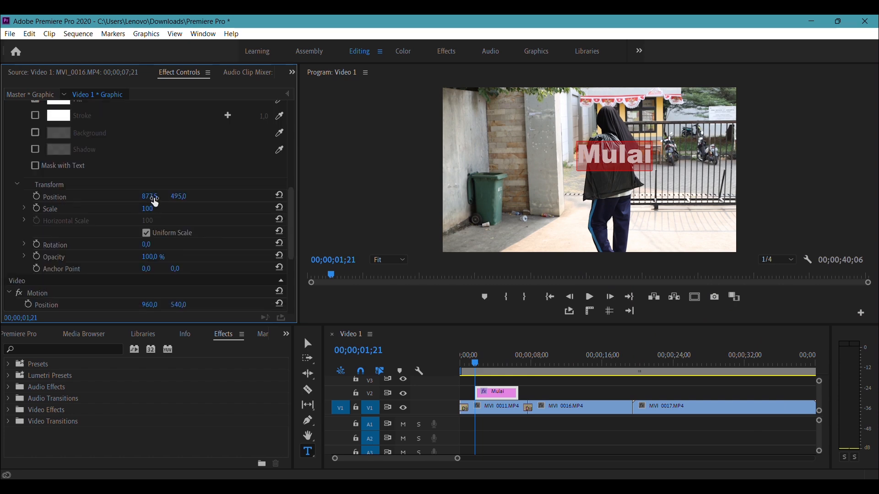
drag(150, 201, 337, 224)
drag(178, 196, 426, 200)
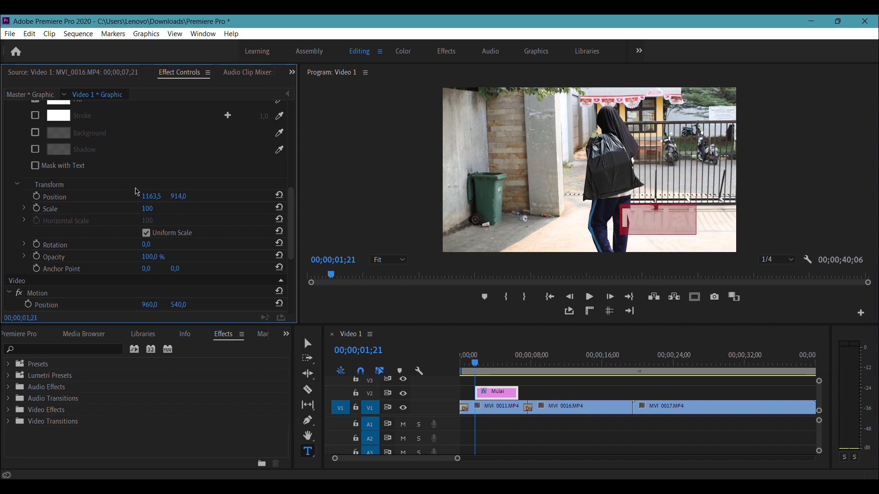
drag(150, 200, 113, 200)
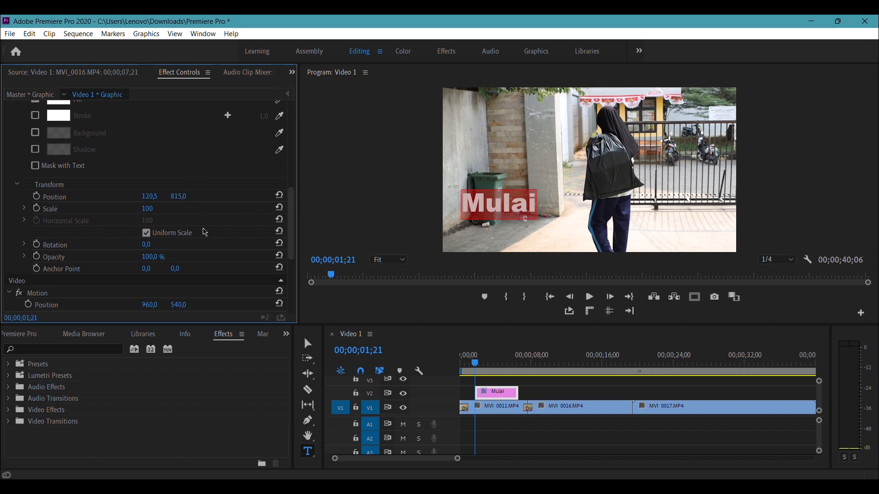
scroll(220, 222, up, 1)
- Play back the beginning of the sequence to review the Mulai title over MVI_0011
drag(477, 364, 464, 365)
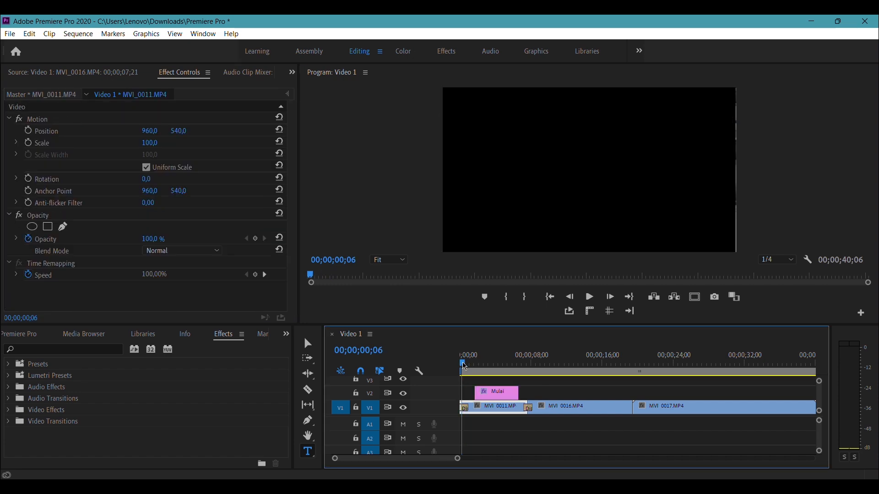
key(space)
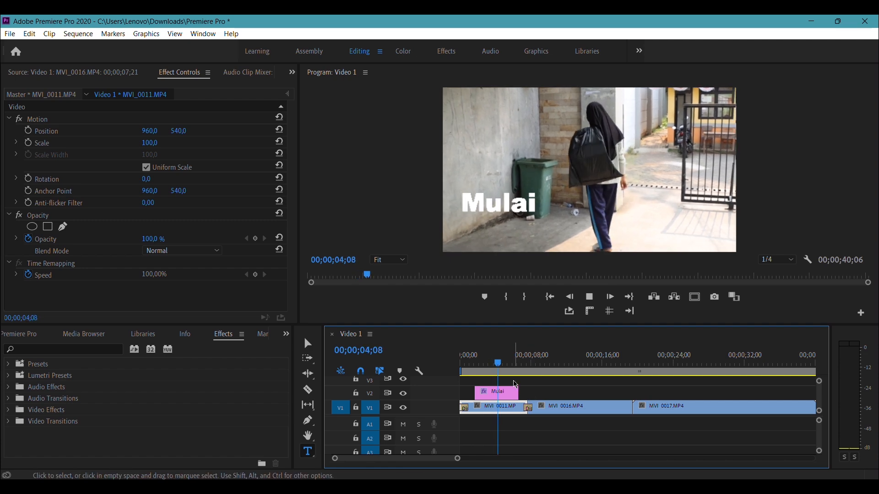
key(space)
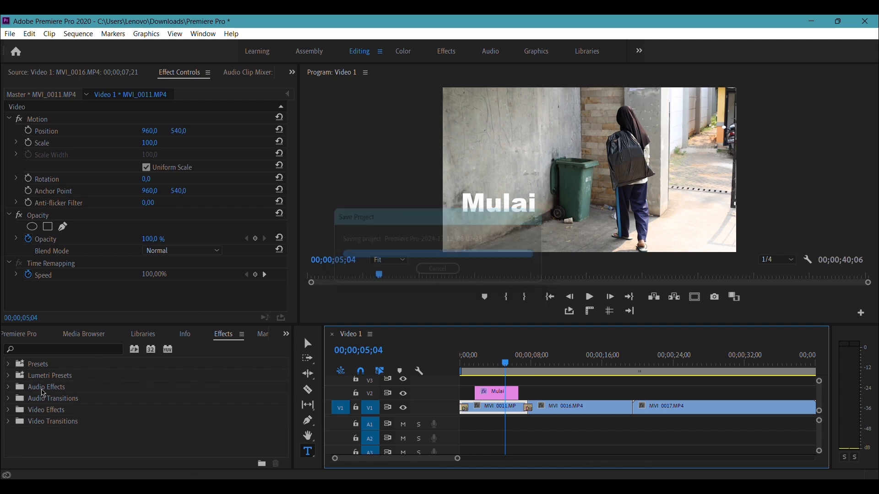
- Apply the Cross Dissolve video transition to both the start and the end of the Mulai title clip on V2
click(8, 421)
scroll(16, 431, down, 1)
click(15, 421)
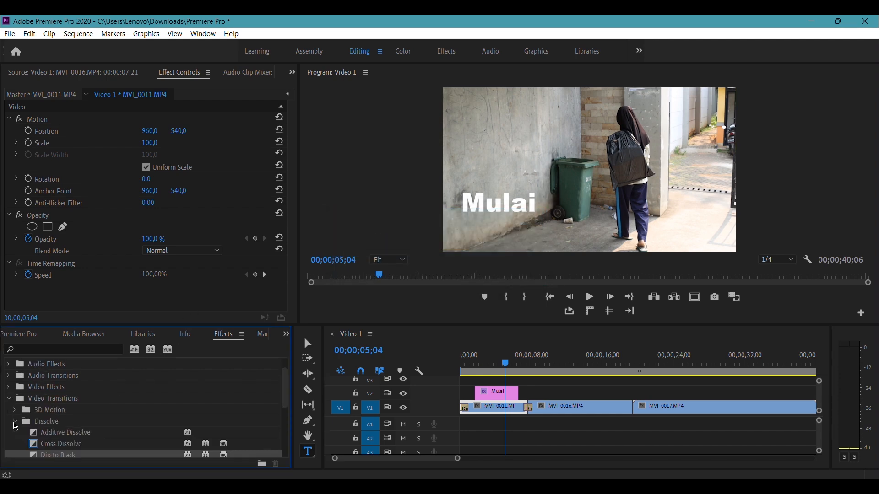
scroll(92, 410, down, 1)
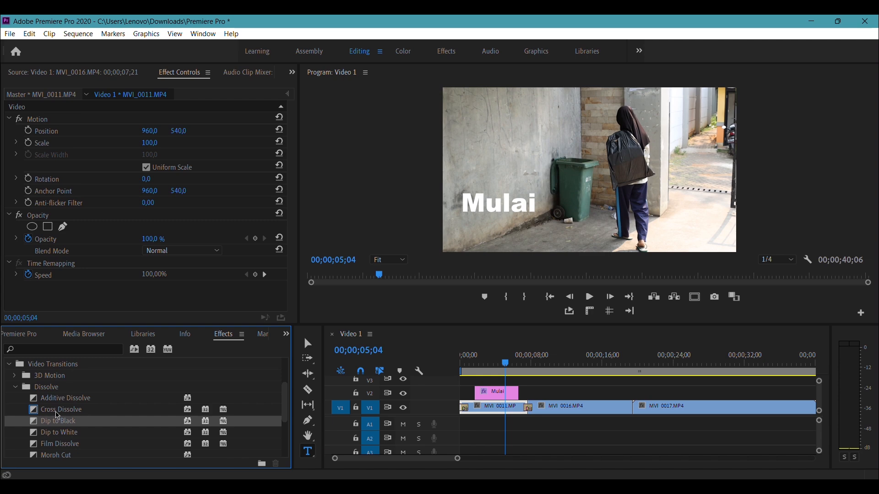
drag(58, 410, 527, 396)
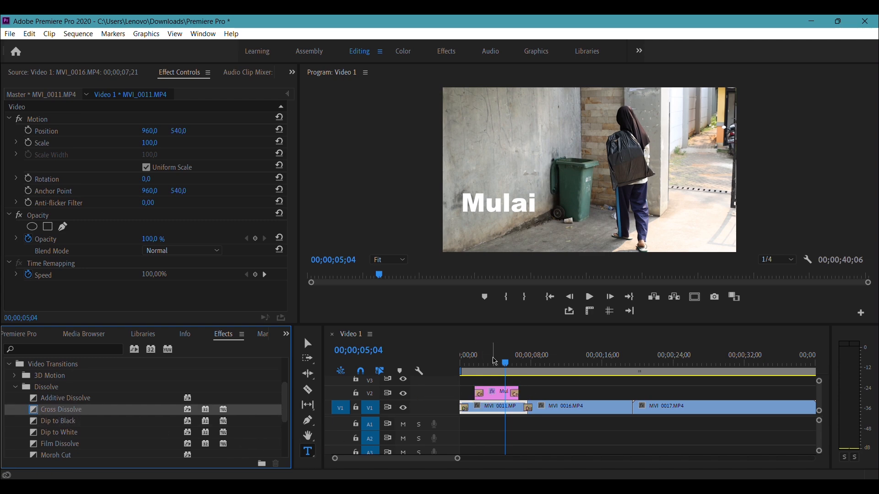
- Play back the sequence from the beginning to review the Mulai title's dissolves over MVI_0011
click(484, 374)
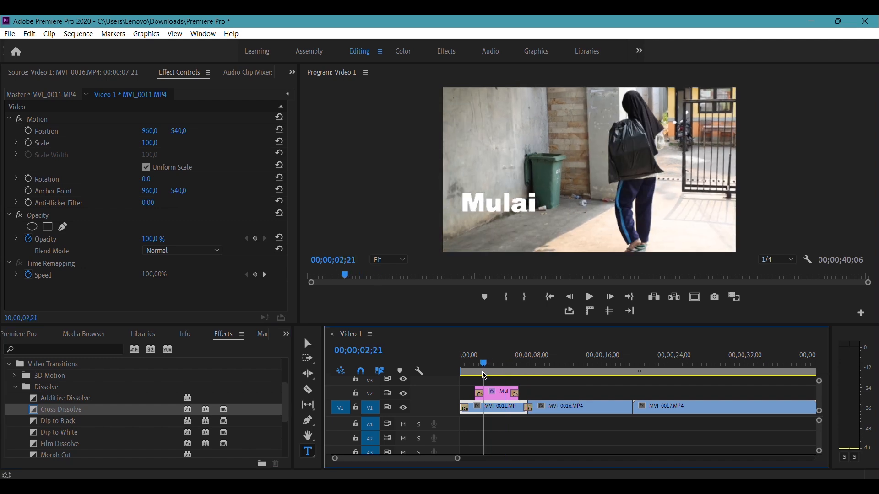
click(463, 374)
key(space)
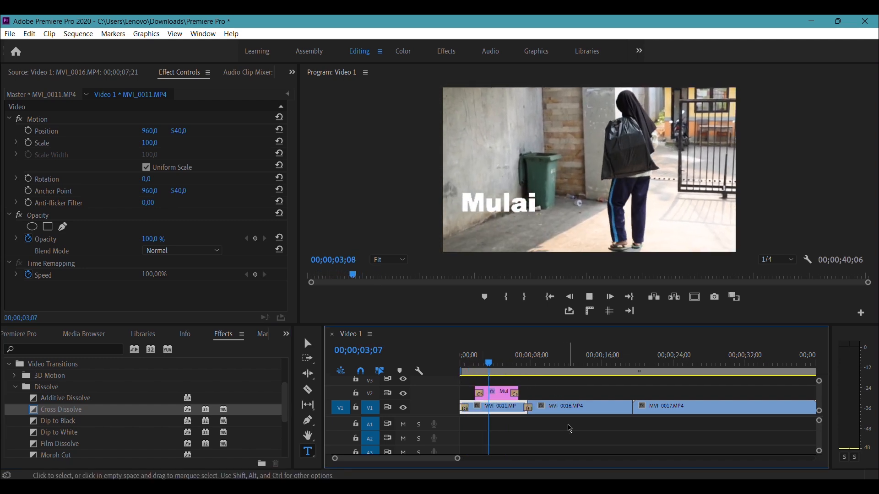
key(space)
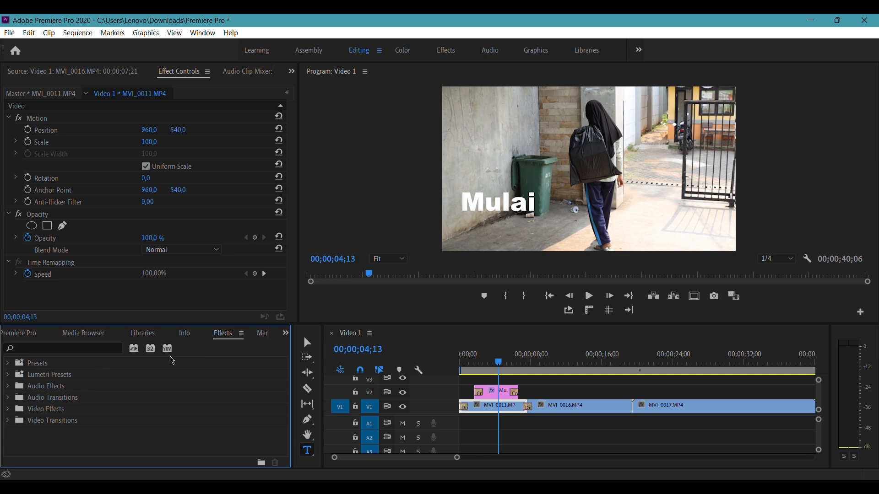
- Create an adjustment layer in the project at 1920 x 1080, 29,97 fps Drop-Frame, with Square Pixels (1.0)
click(286, 333)
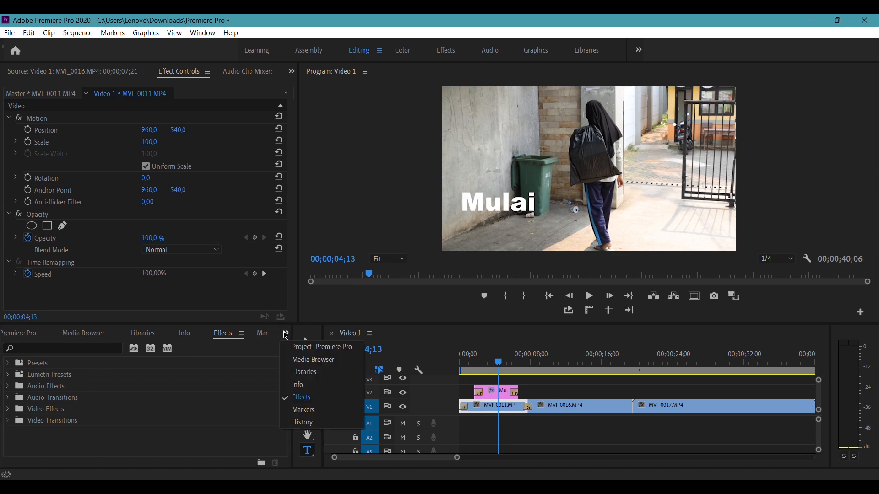
click(305, 348)
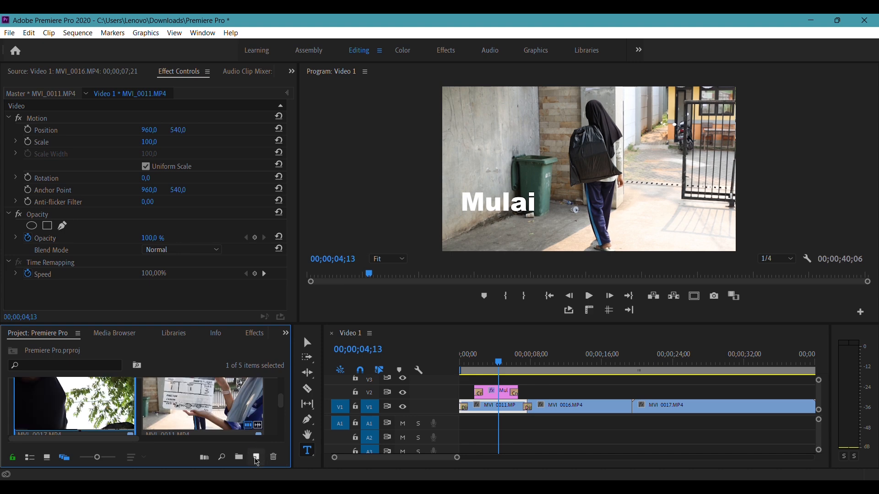
click(256, 458)
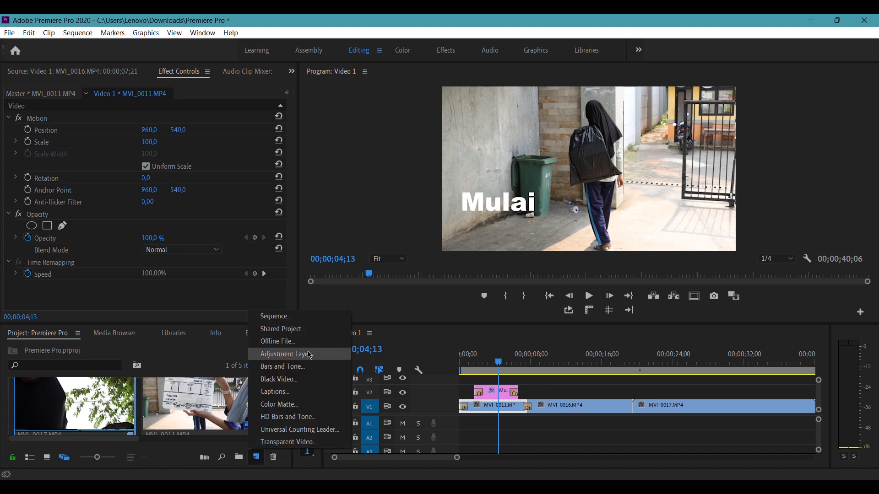
click(293, 354)
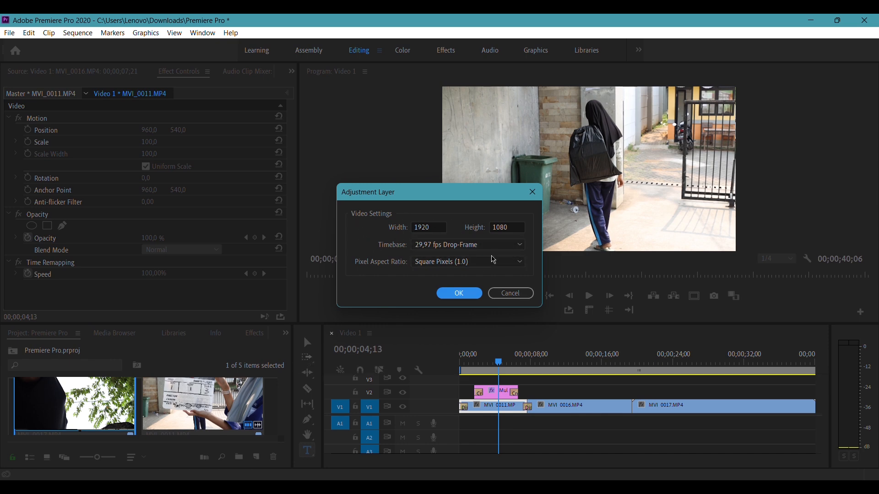
click(460, 294)
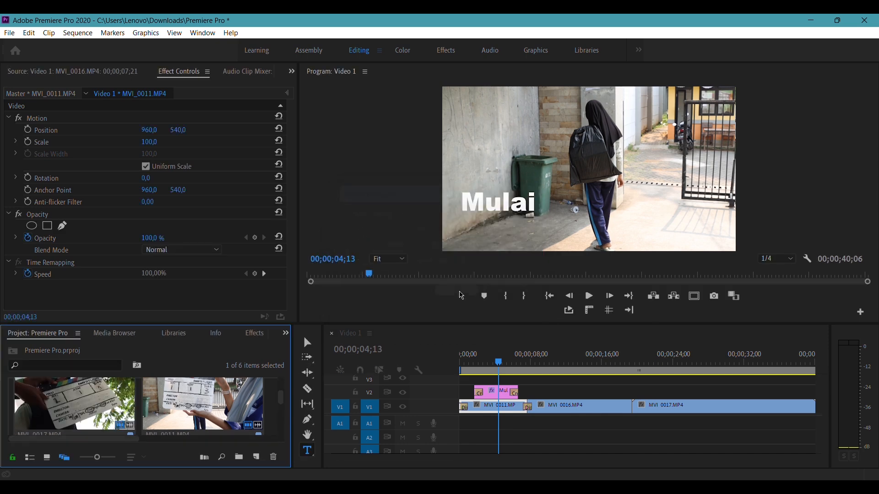
- Place the adjustment layer on track V2 directly above MVI_0016, spanning that clip's full length
scroll(124, 409, down, 2)
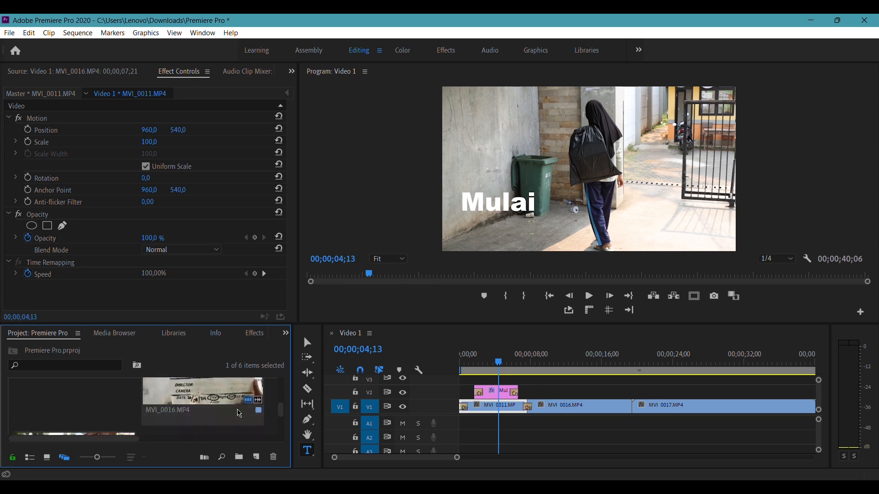
scroll(124, 408, down, 1)
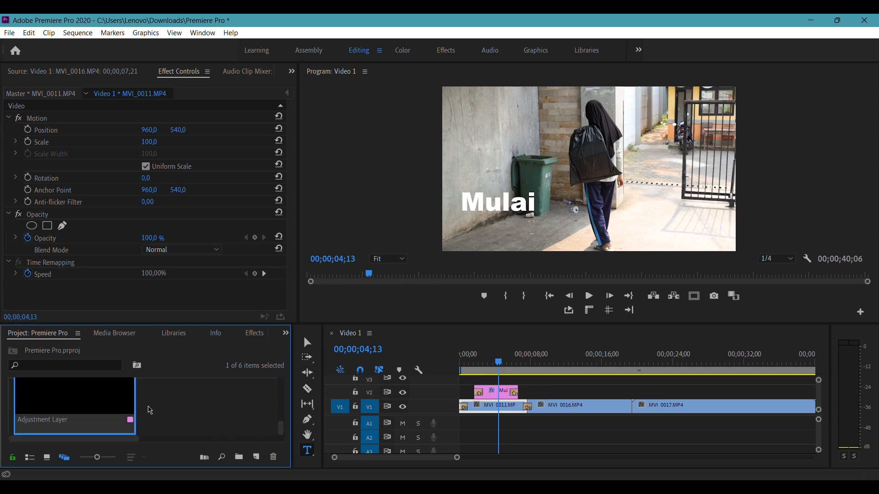
drag(70, 395, 533, 392)
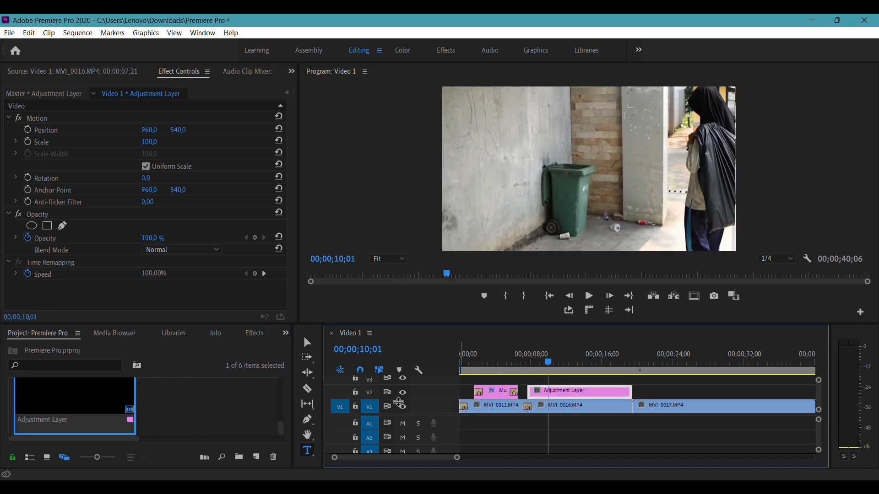
- Search the effects for "lumetri color" and apply the Lumetri Color effect to the adjustment layer on V2
click(263, 340)
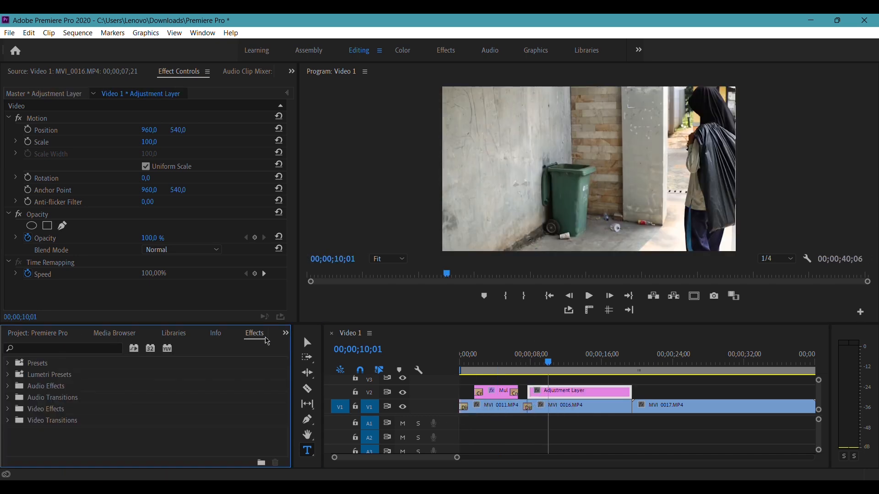
click(58, 352)
text(l)
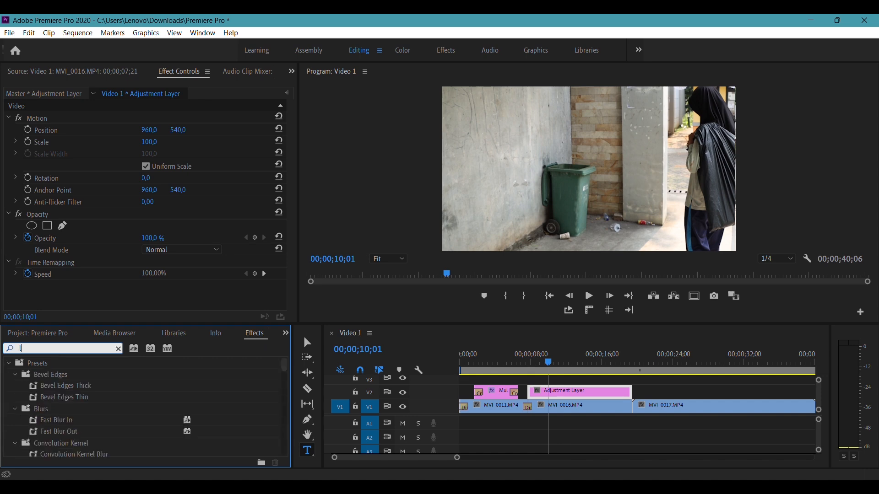
text(umetri color)
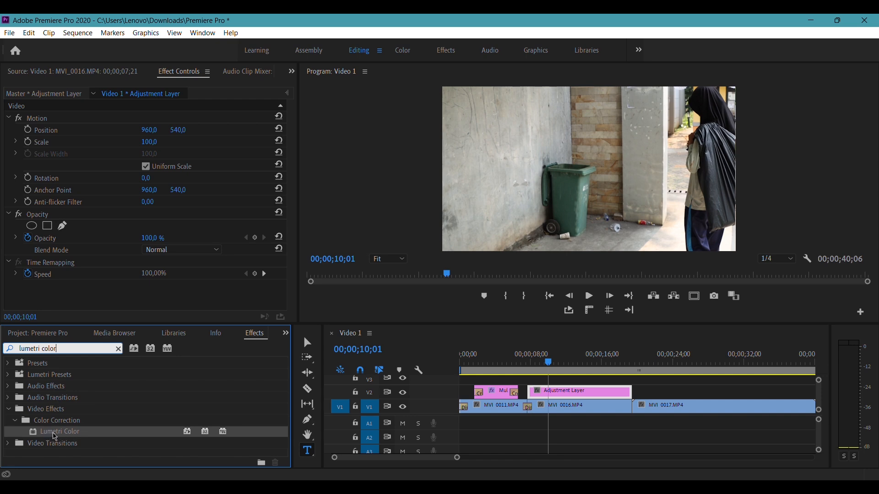
drag(51, 437, 564, 398)
click(597, 394)
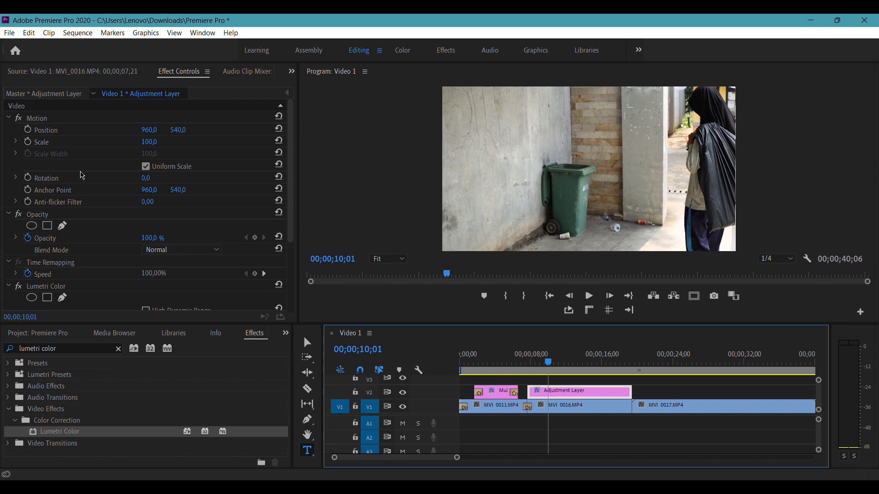
- Set the Contrast to 15 in the Lumetri Color Basic Correction of the adjustment layer
scroll(82, 176, down, 5)
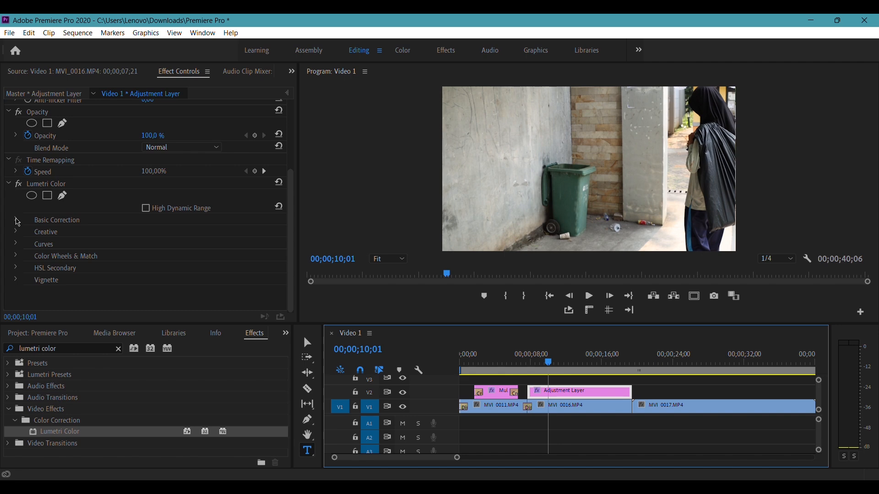
click(16, 220)
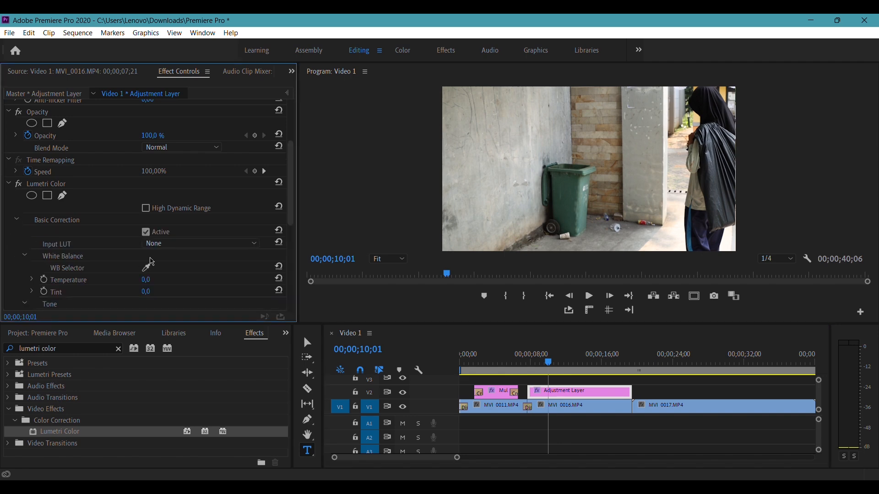
scroll(152, 262, down, 5)
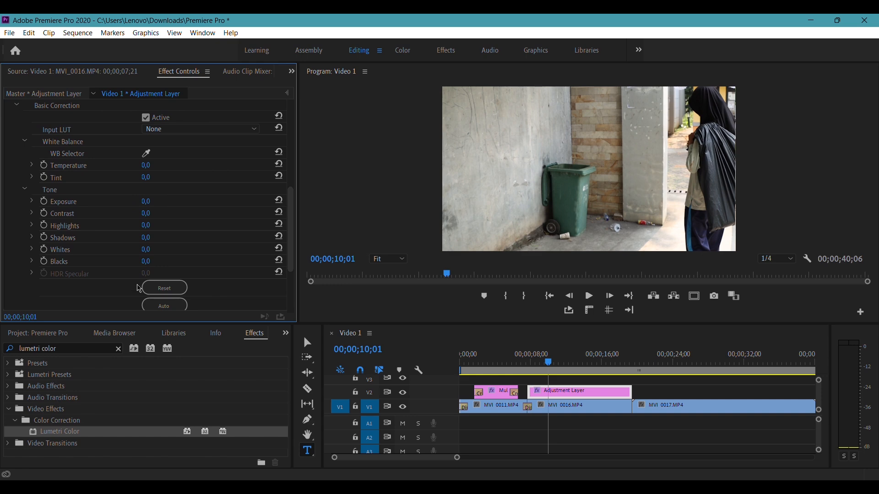
click(146, 213)
text(15)
key(Return)
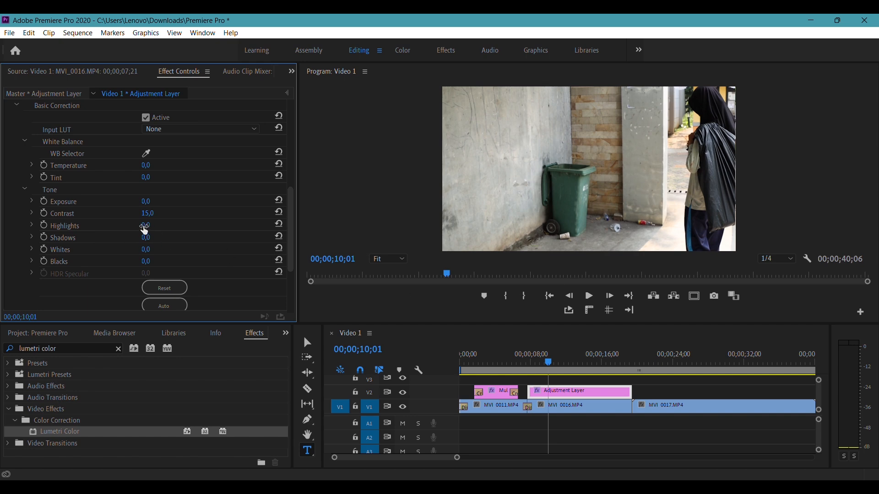
- Set the Lumetri Color tone values of the adjustment layer to Highlights -8 and Shadows 3
drag(145, 230, 164, 253)
drag(164, 253, 167, 253)
drag(165, 252, 285, 255)
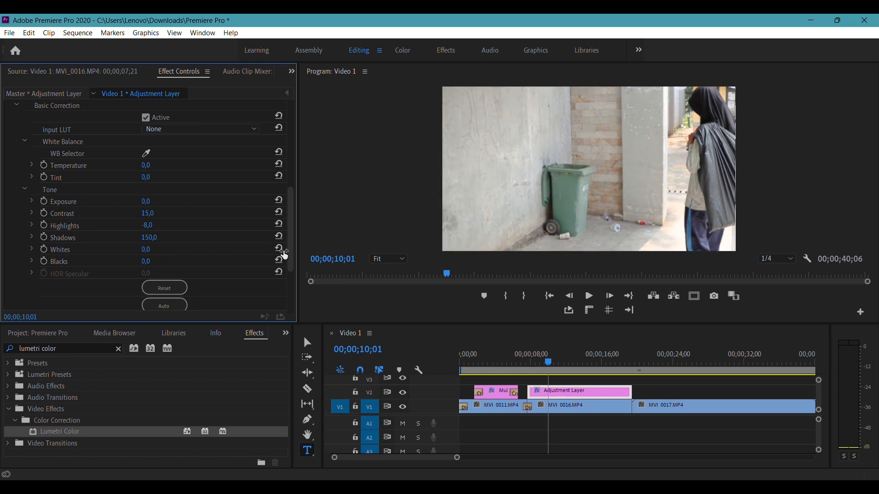
drag(284, 255, 147, 247)
scroll(148, 233, down, 1)
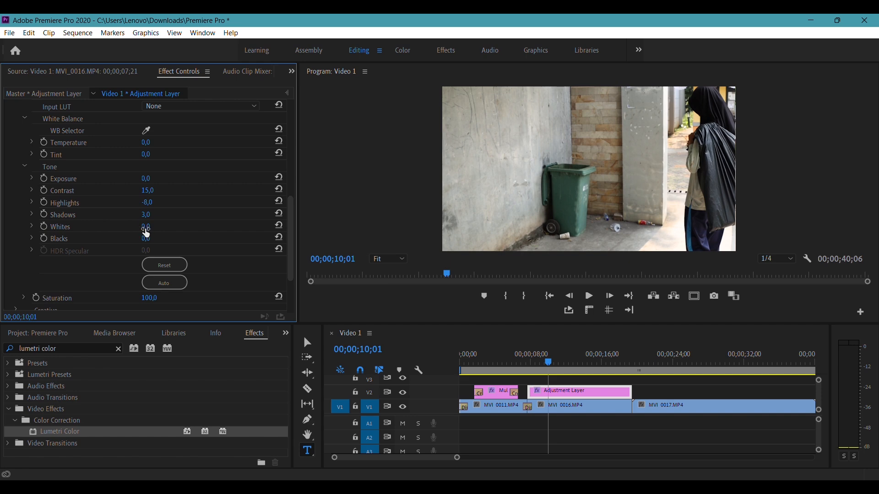
- Set the adjustment layer's Lumetri Color Whites to -23, Blacks to -3 and Saturation to 129
mouse_move(147, 233)
mouse_down()
mouse_move(170, 228)
mouse_move(105, 236)
mouse_move(210, 245)
mouse_move(145, 247)
mouse_move(174, 247)
mouse_move(155, 247)
mouse_up()
scroll(211, 222, down, 2)
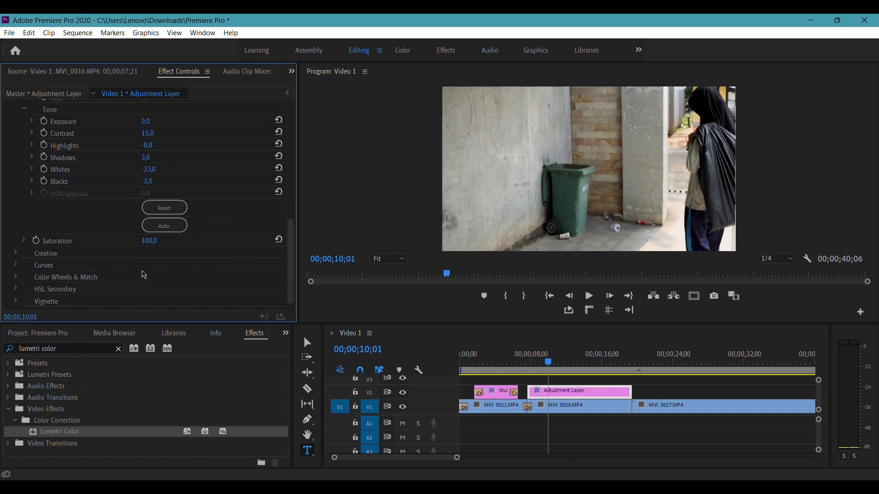
drag(149, 246, 189, 249)
- Scrub through the graded MVI_0016 clip and toggle V2's visibility off and on to compare it with the ungraded picture
drag(551, 361, 585, 374)
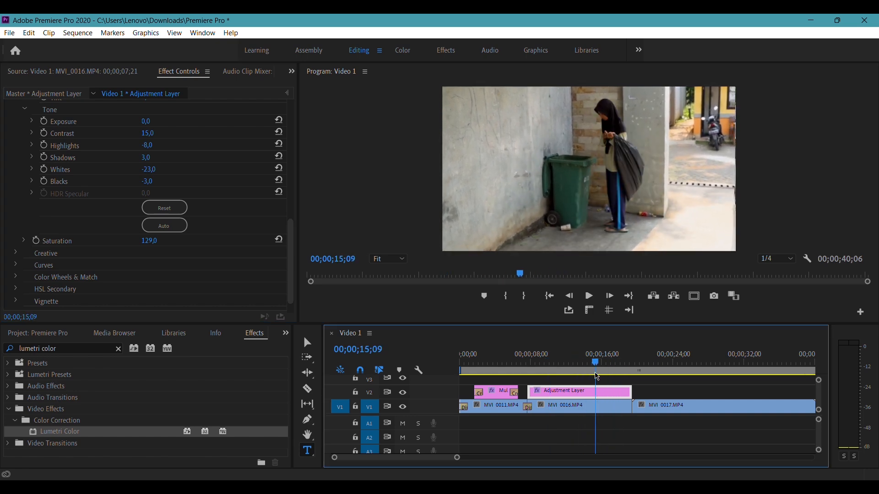
click(402, 394)
click(403, 394)
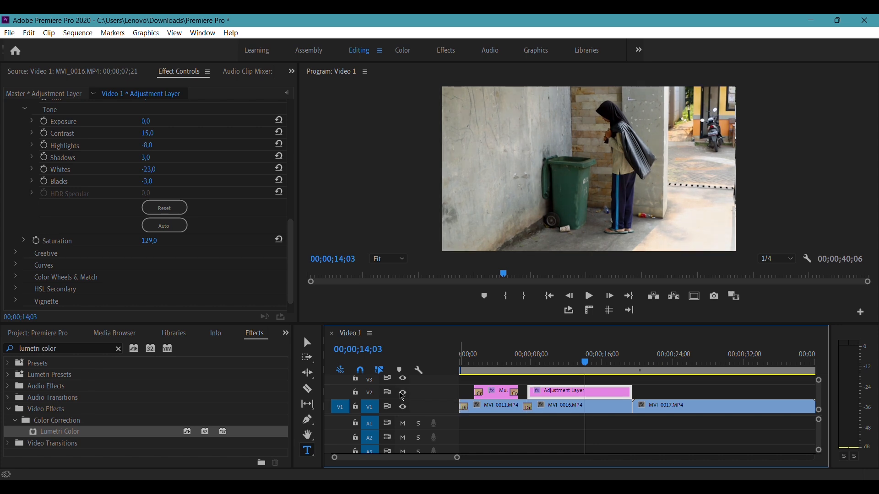
click(402, 394)
click(403, 395)
- Return the playhead to near the start of the sequence at 00;00;00;23 and save the project
click(590, 359)
drag(592, 365, 467, 390)
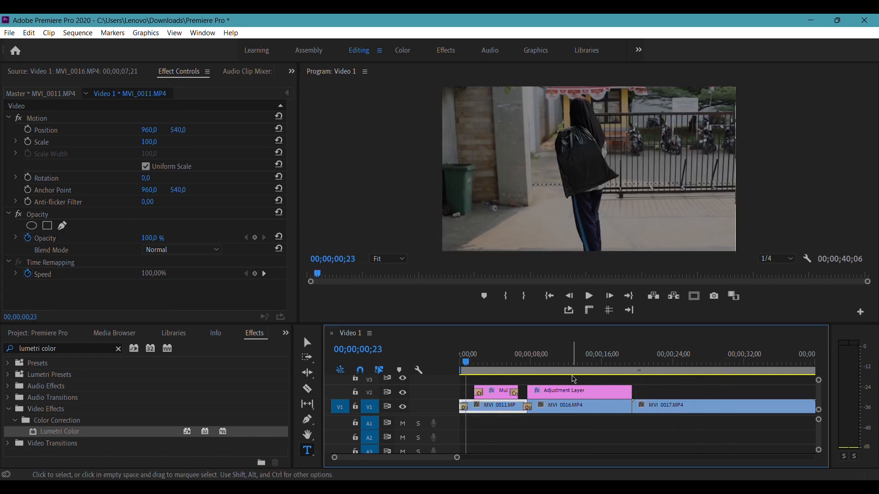
key(ctrl+s)
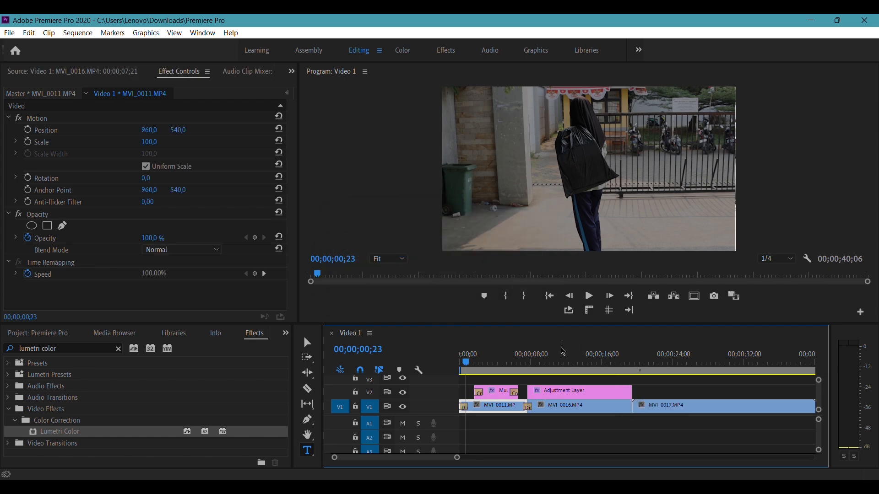
- Scrub through the graded MVI_0016 clip and back to the Mulai title at 00;00;03;01 to review the edit
drag(468, 362, 559, 380)
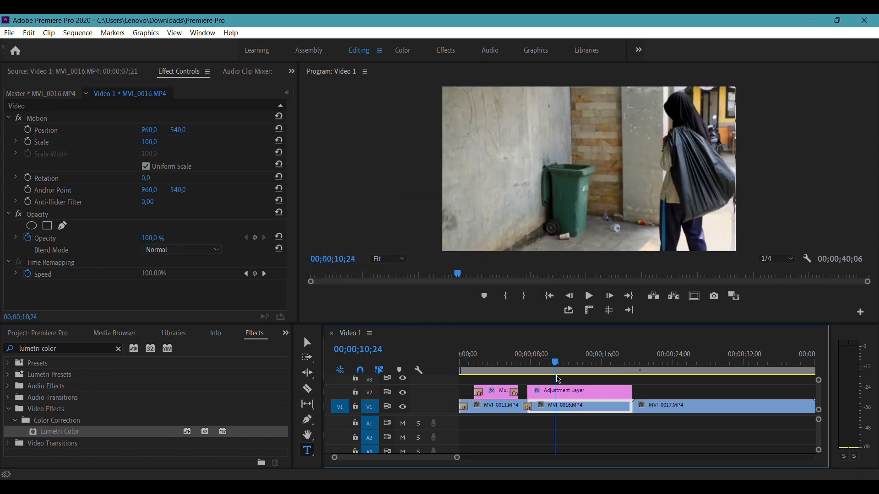
click(9, 33)
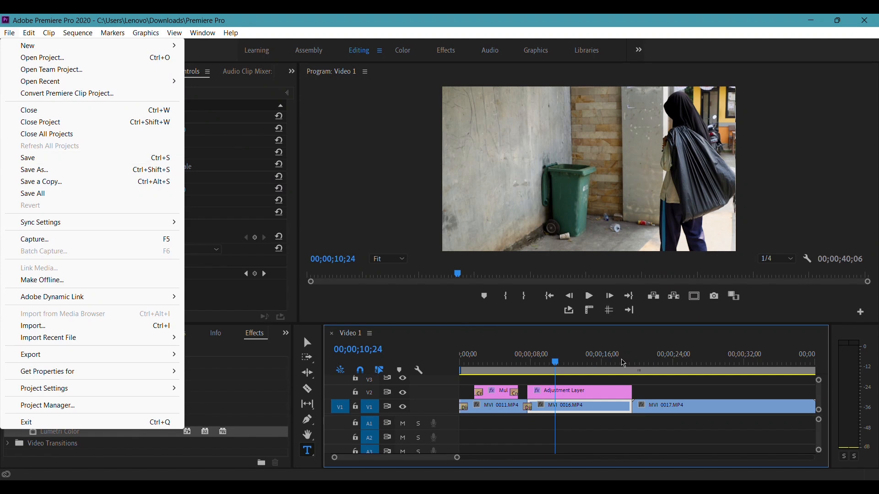
drag(594, 365, 547, 398)
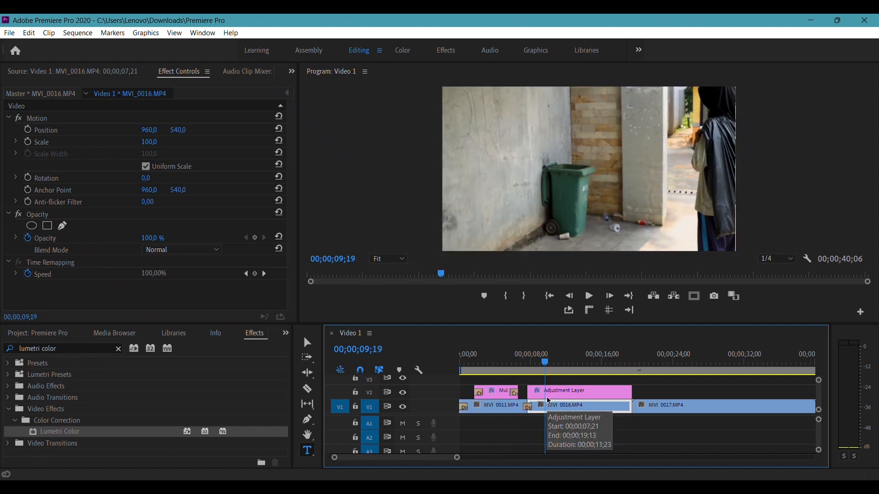
drag(548, 400, 546, 401)
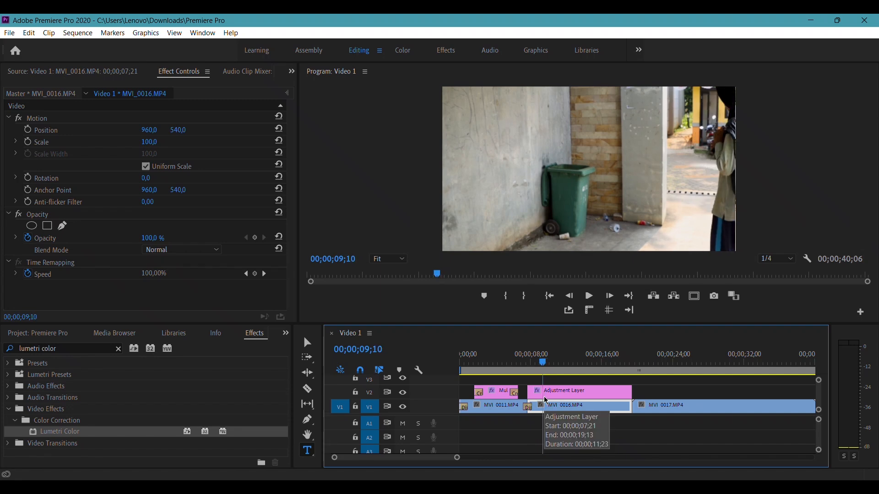
drag(546, 401, 488, 397)
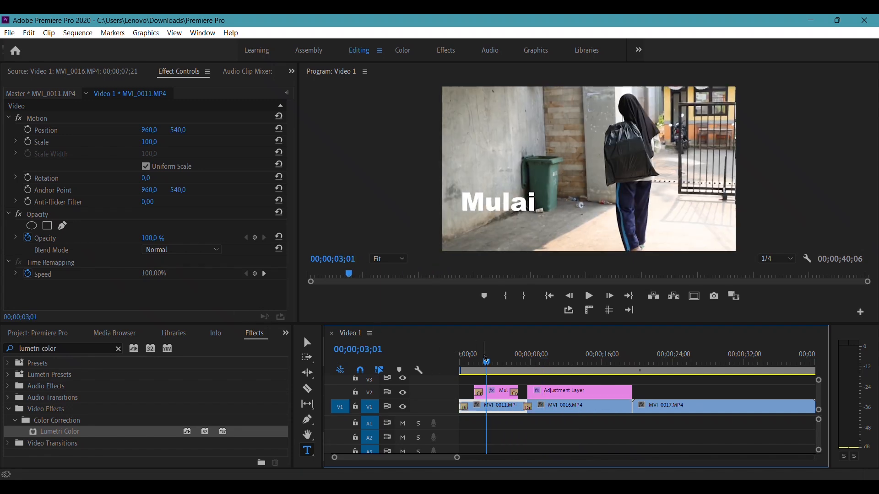
- Export the sequence as media in H.264 format with the High Quality 1080p HD preset
click(8, 34)
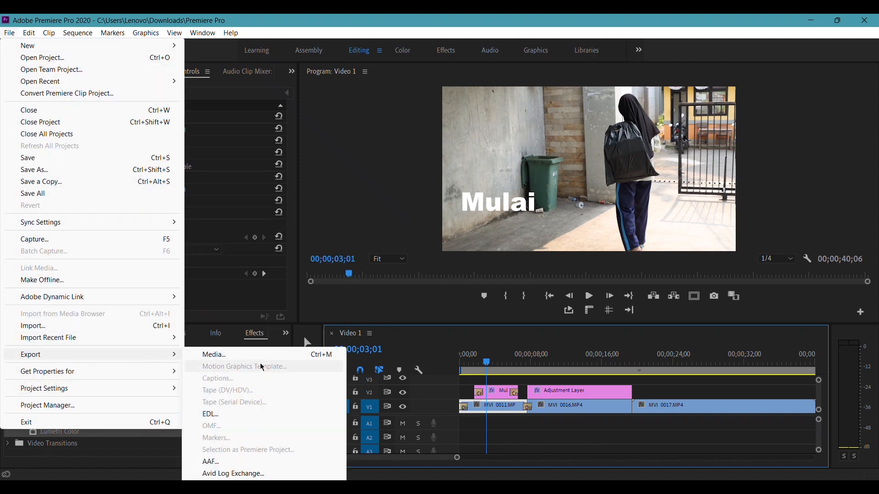
click(259, 356)
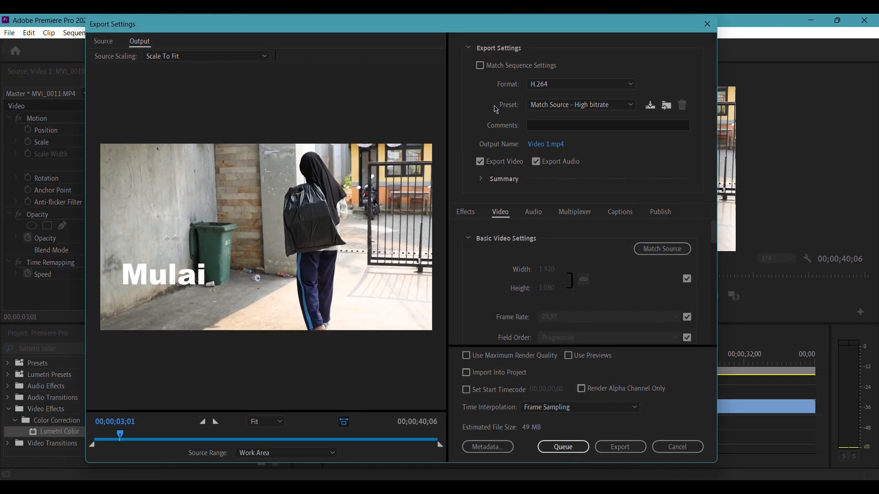
click(553, 87)
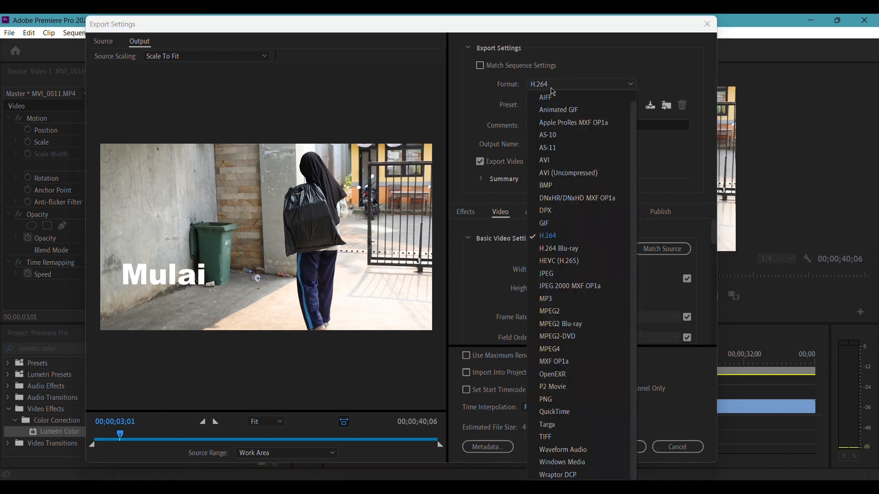
click(576, 236)
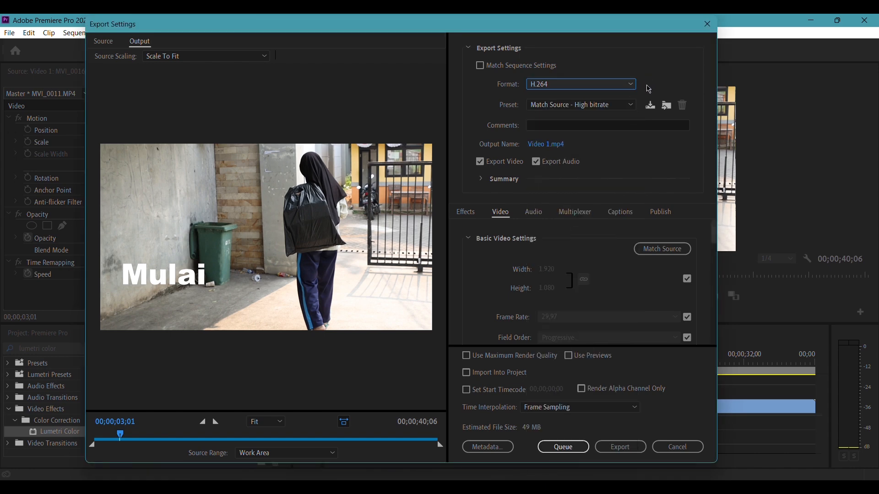
click(562, 108)
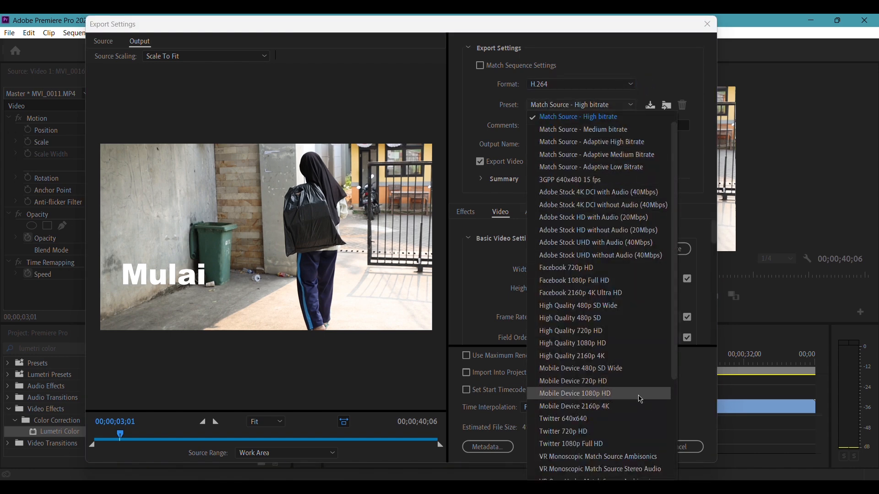
scroll(637, 362, up, 1)
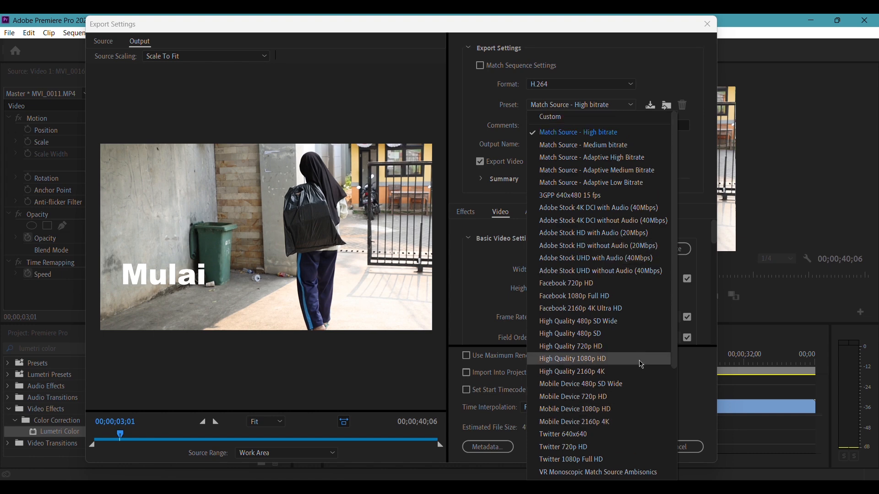
click(601, 362)
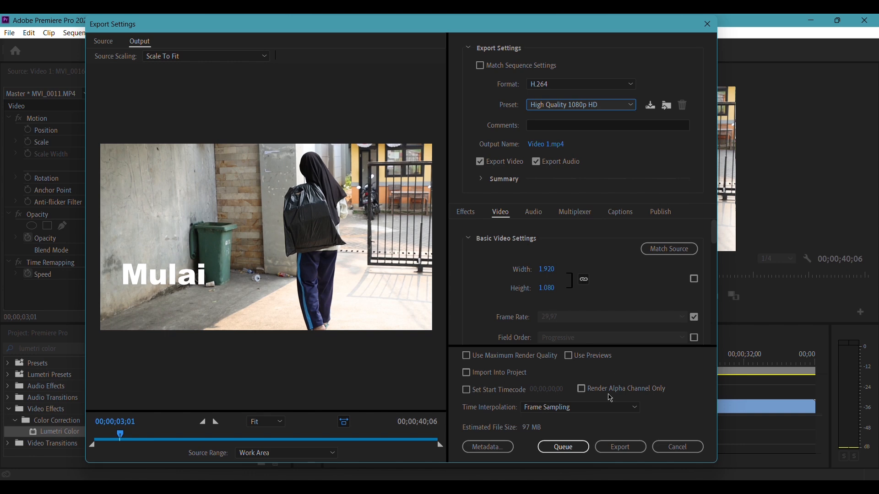
click(613, 451)
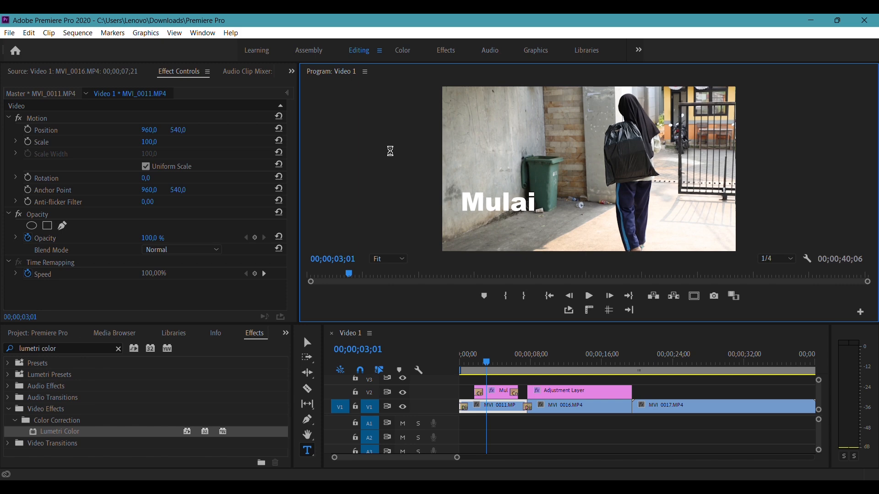
- Export the sequence again with the output file named Finish in the Downloads folder
key(ctrl+m)
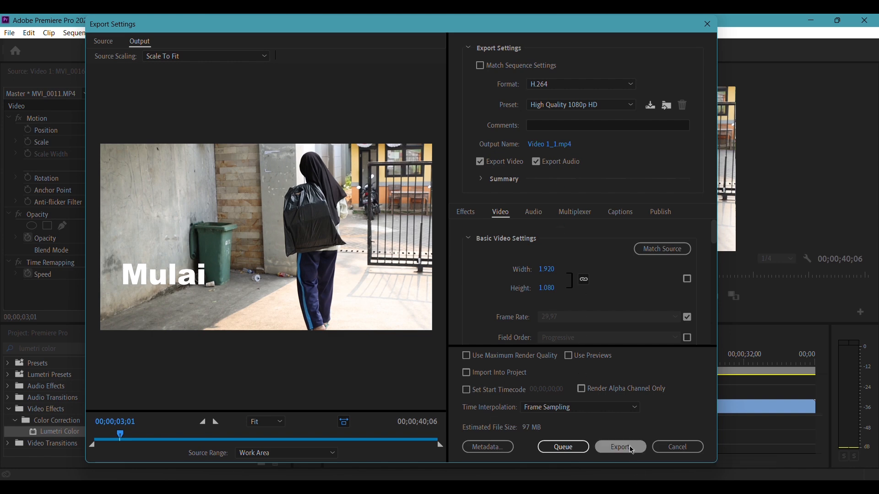
click(555, 144)
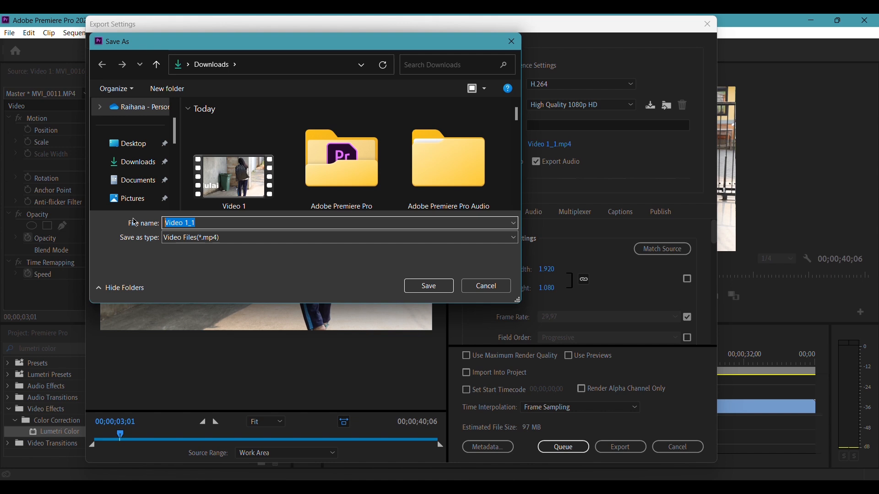
text(Finish)
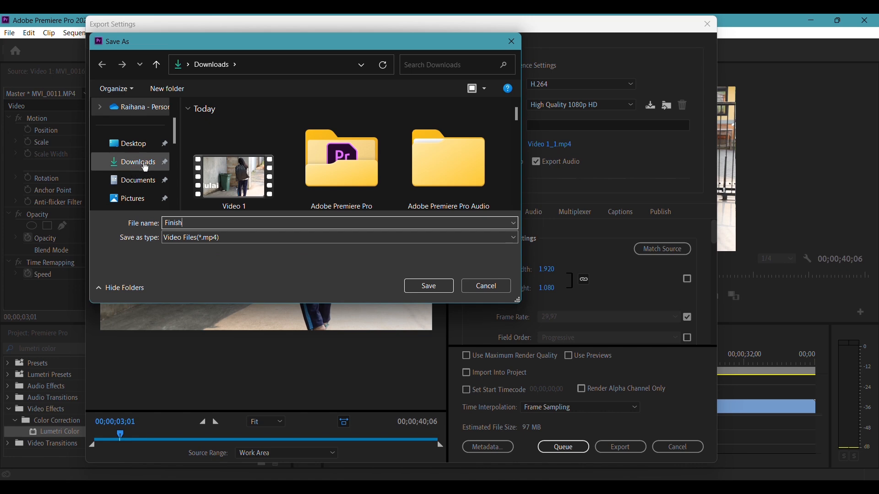
click(439, 287)
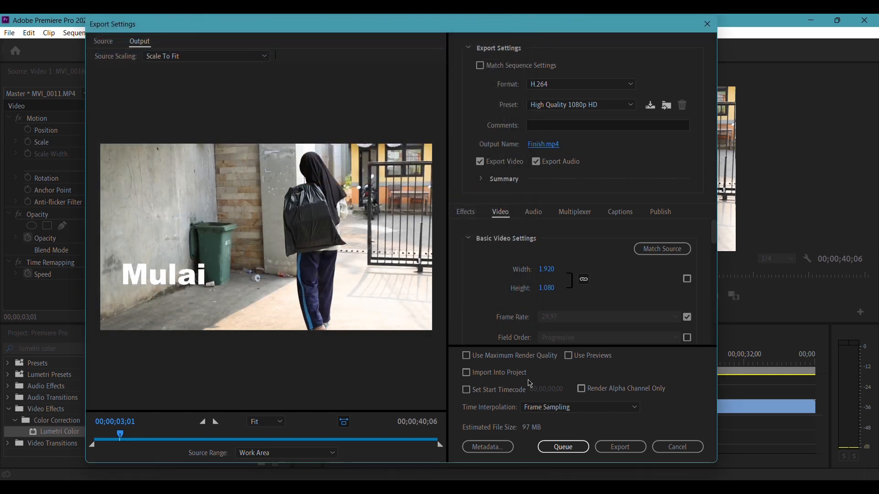
click(633, 451)
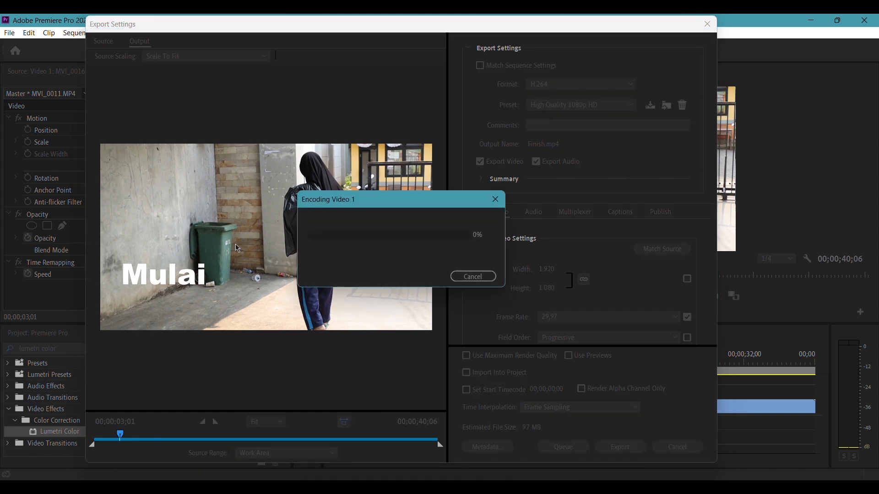